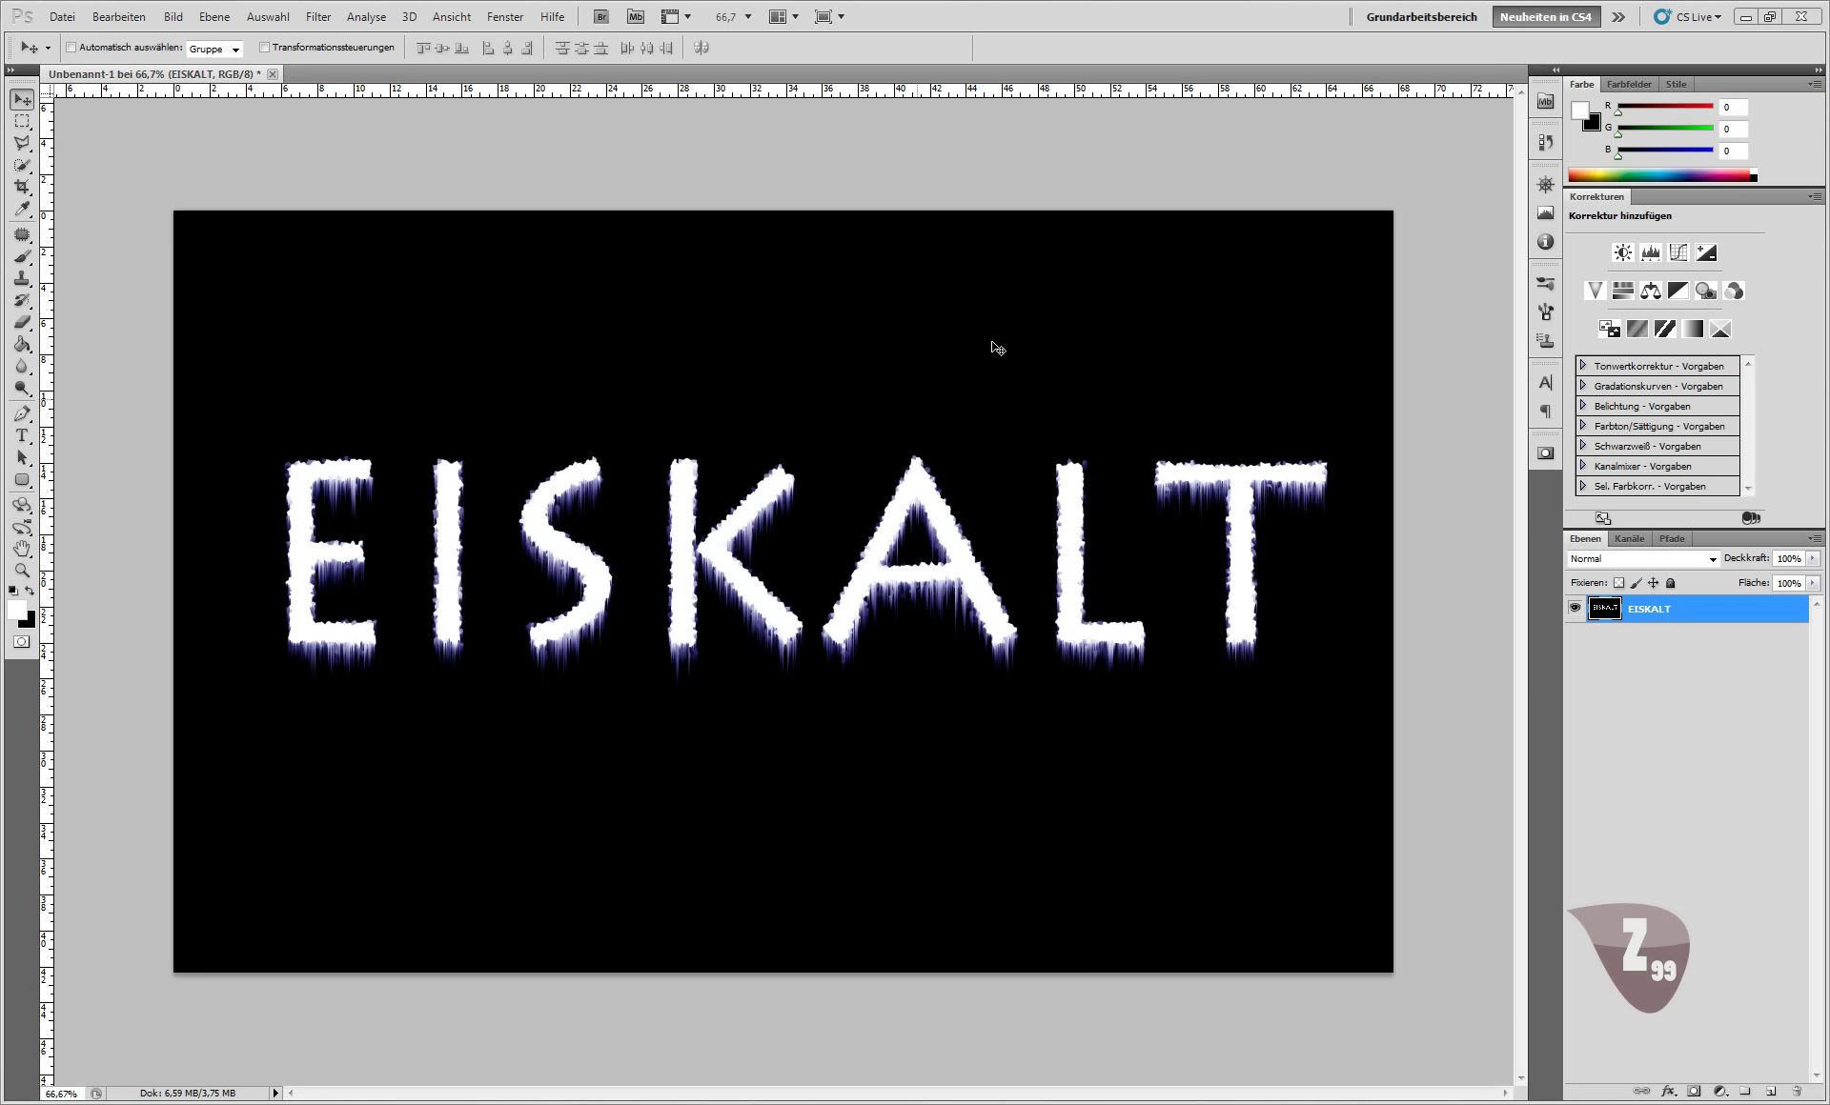
Close the finished EISKALT document, bringing up the save prompt.
{"action": "left_click", "coordinate": [274, 76]}
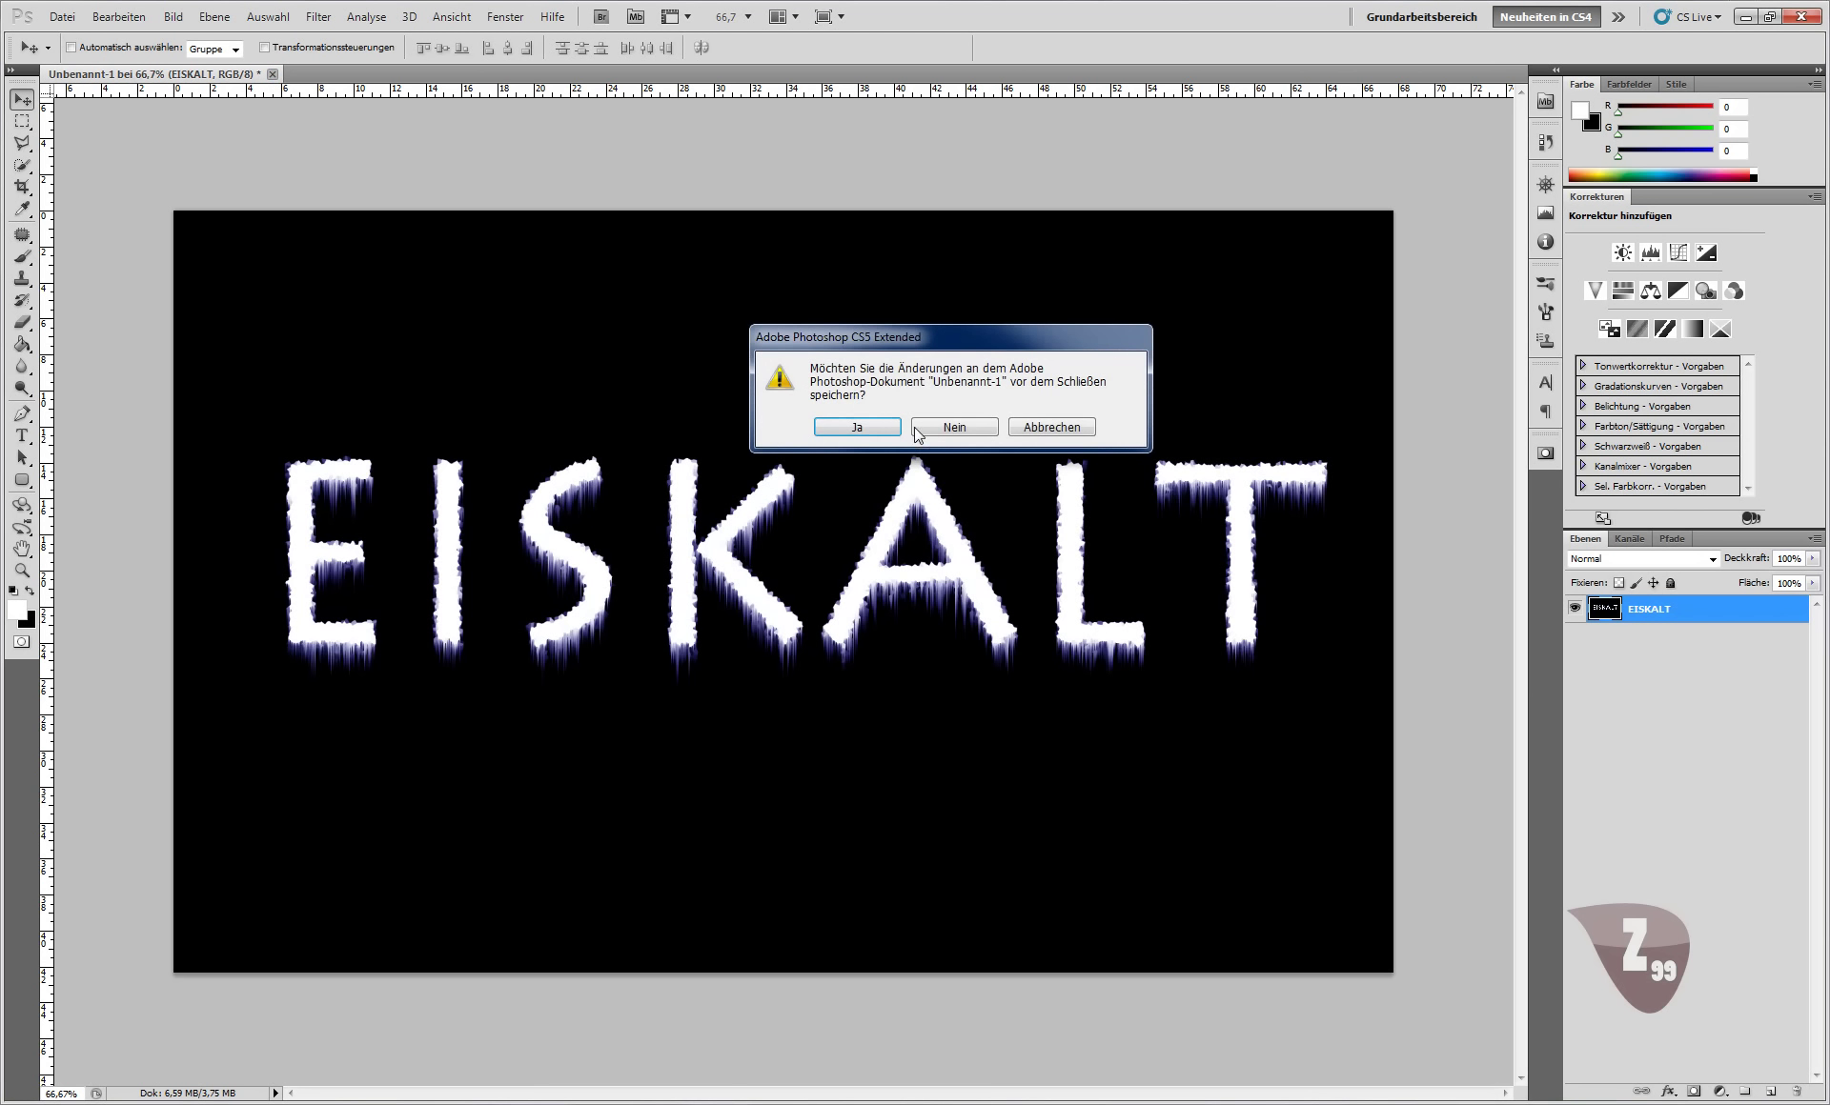
Discard the EISKALT changes and create a new 1920 × 1200 px document.
{"action": "left_click", "coordinate": [939, 427]}
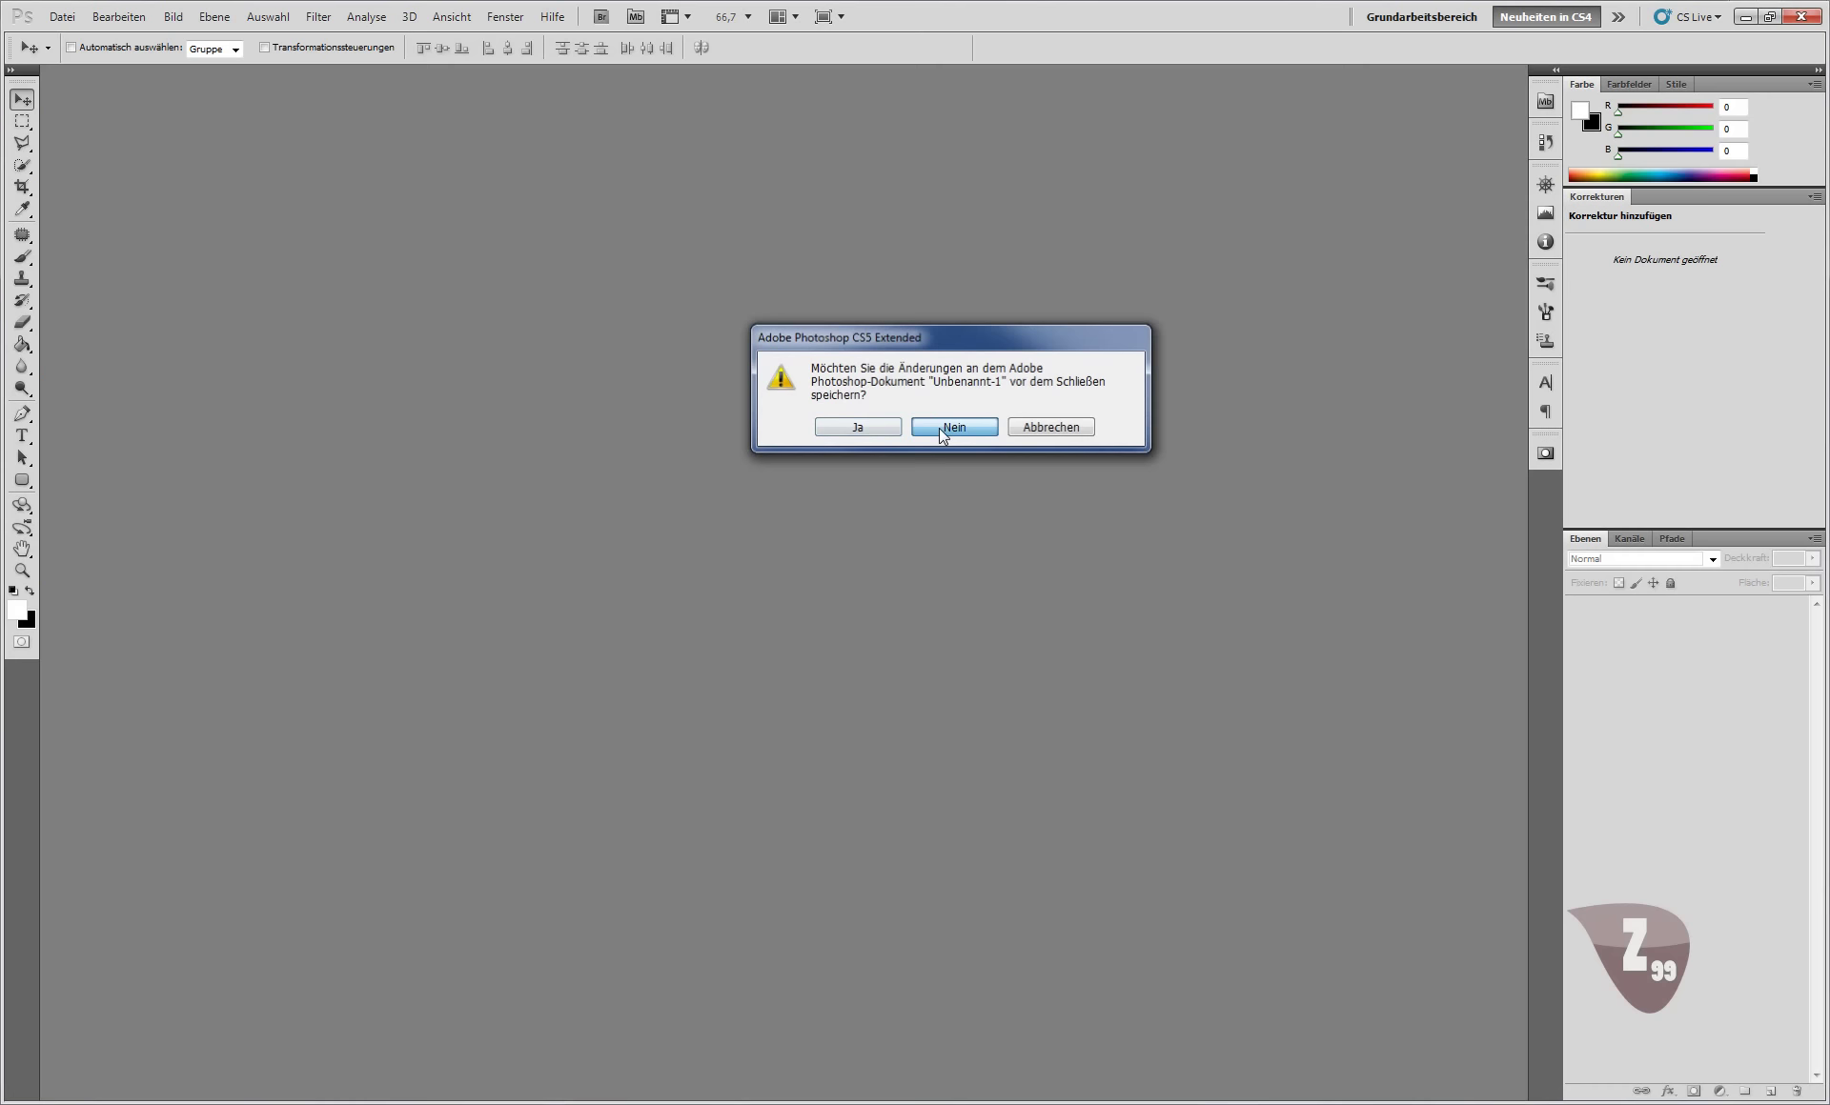
{"action": "left_click", "coordinate": [63, 19]}
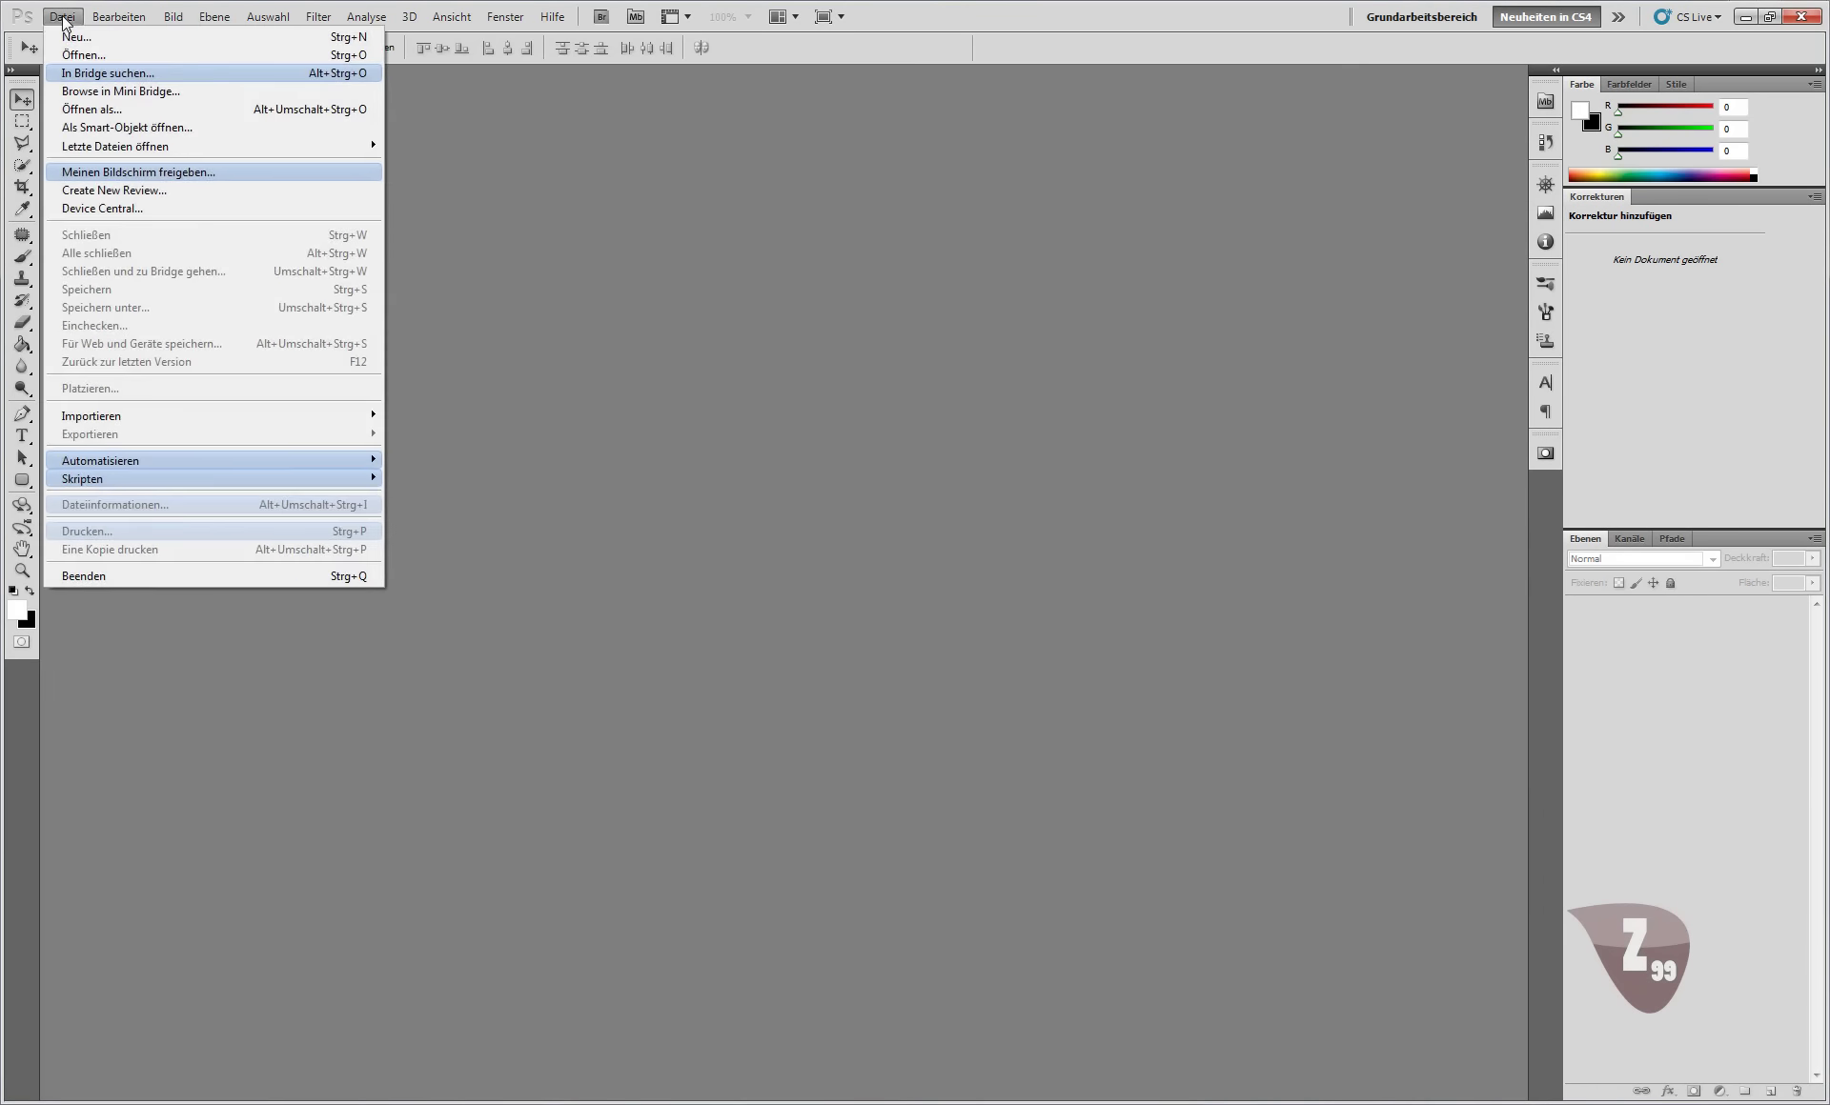
{"action": "left_click", "coordinate": [70, 35]}
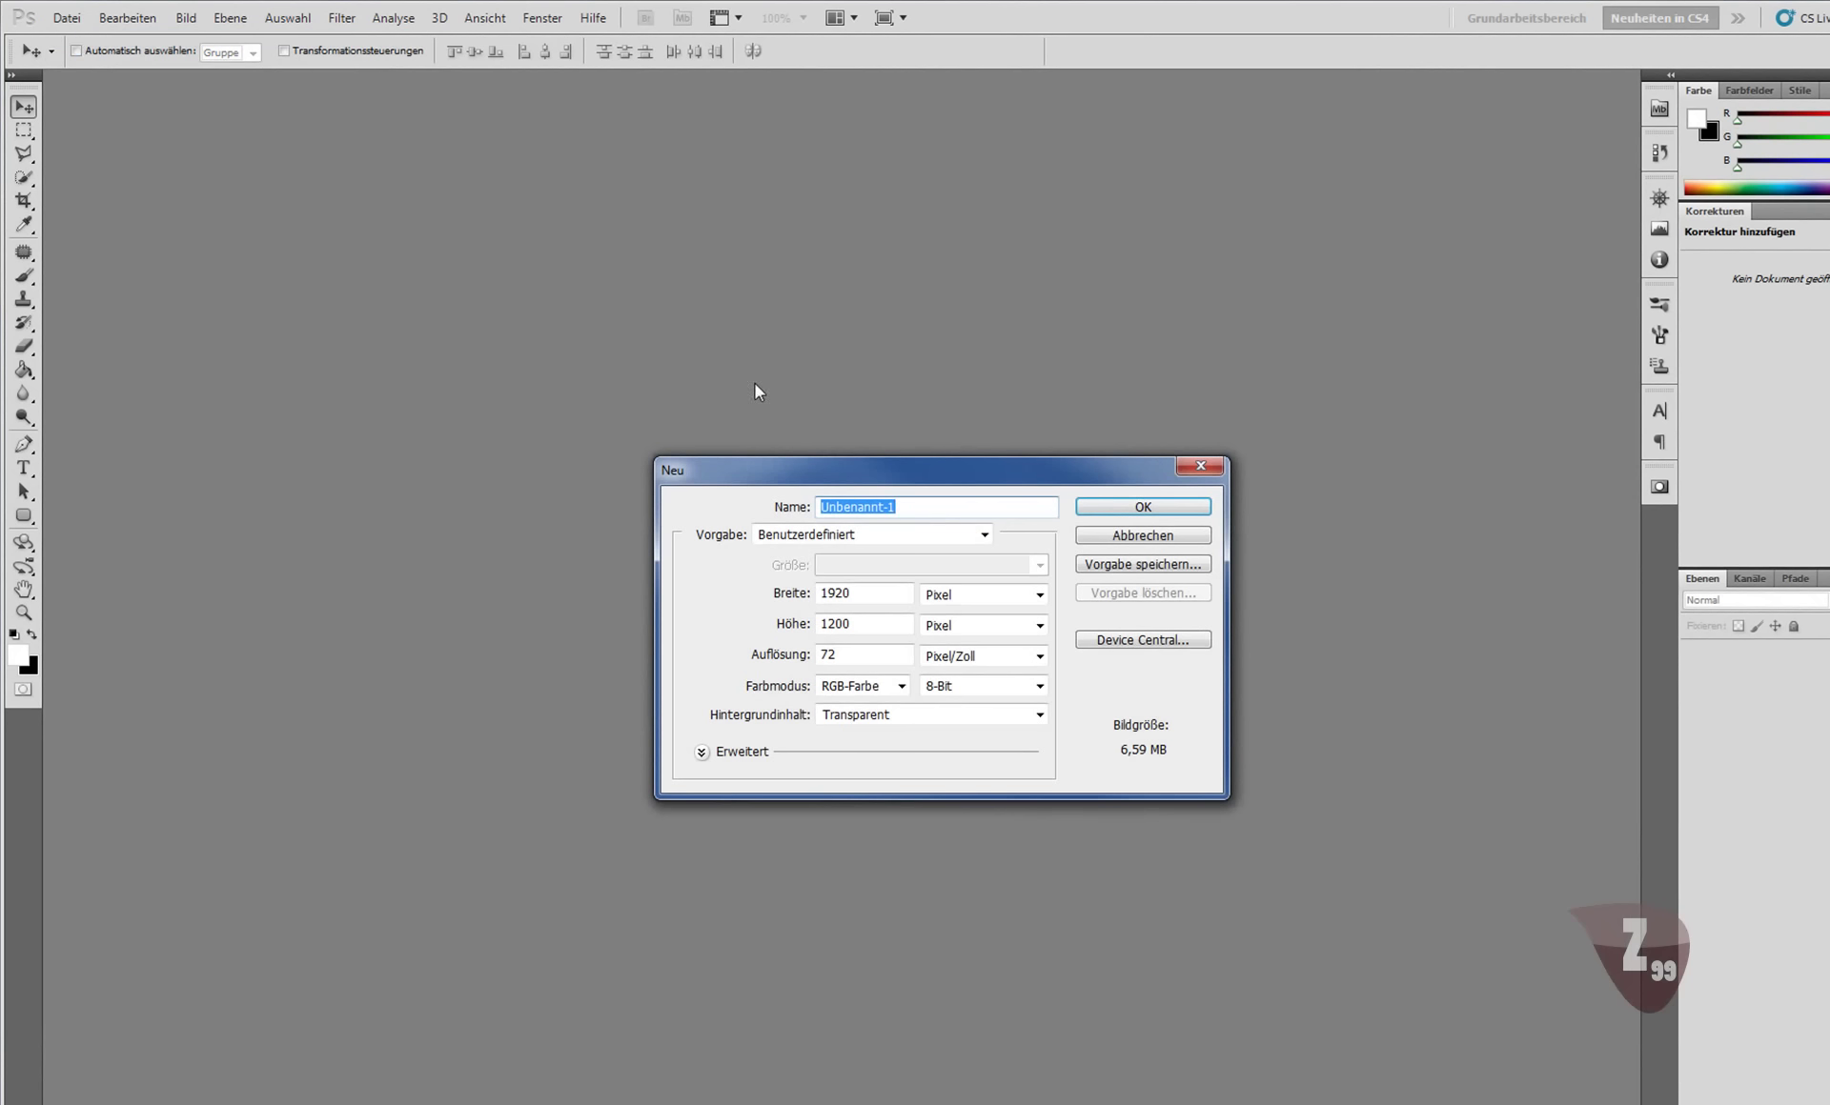
{"action": "mouse_move", "coordinate": [870, 597]}
{"action": "left_mouse_down"}
{"action": "mouse_move", "coordinate": [806, 593]}
{"action": "mouse_move", "coordinate": [817, 623]}
{"action": "left_mouse_up"}
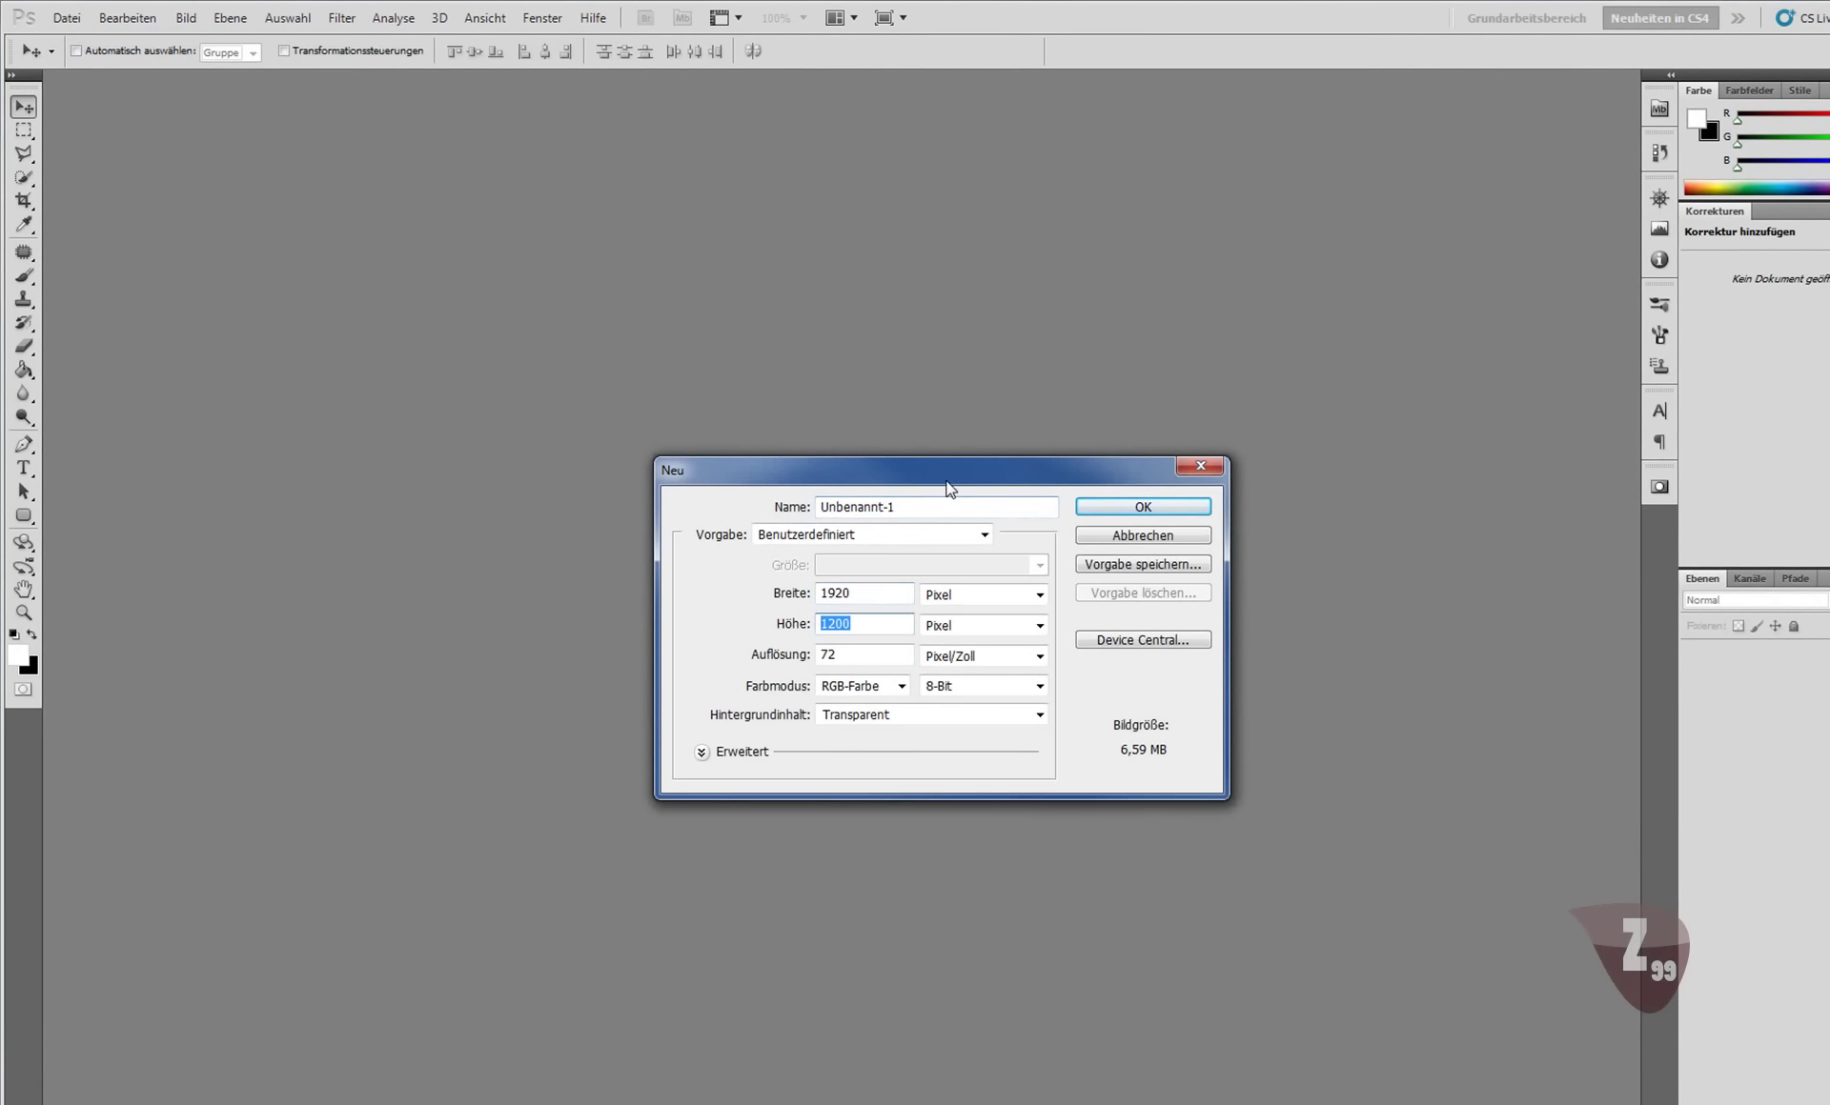
{"action": "left_click", "coordinate": [1091, 509]}
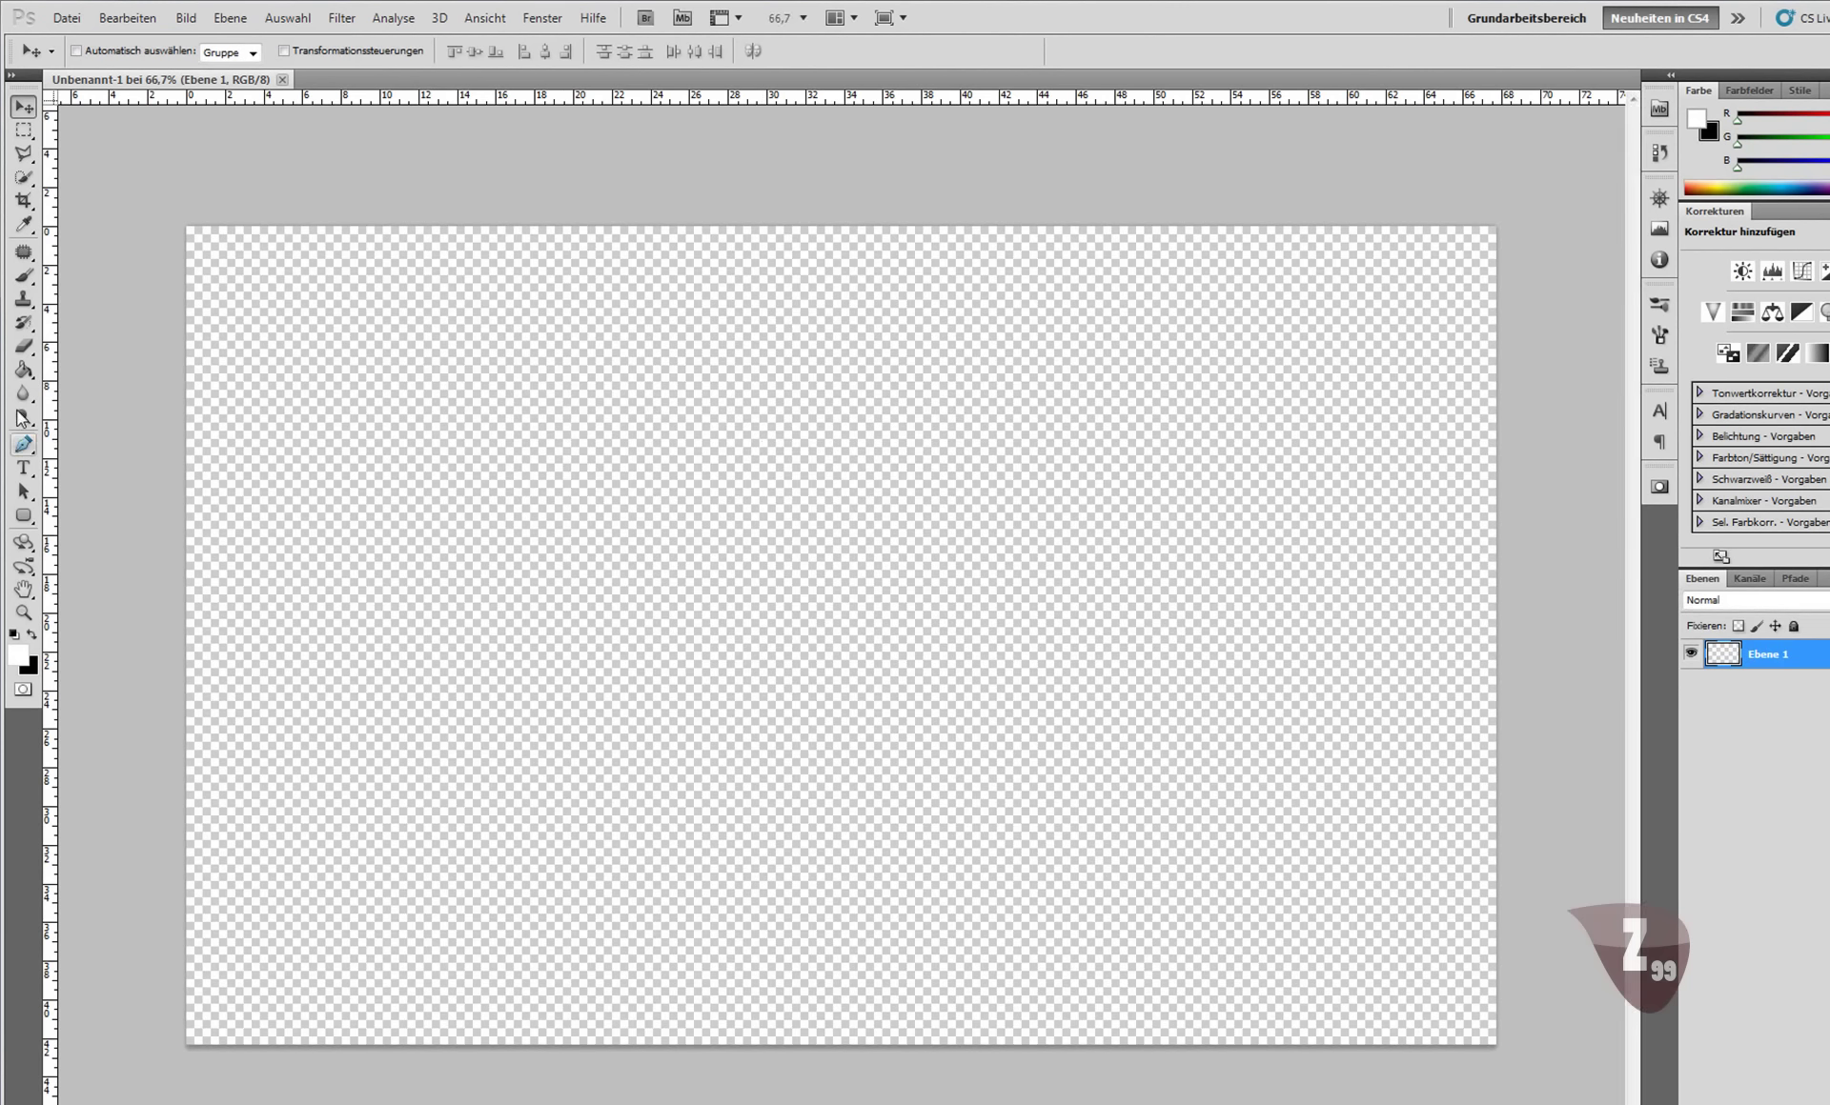
Fill the transparent canvas with black using the paint bucket, then set white as the text colour.
{"action": "left_click", "coordinate": [24, 372]}
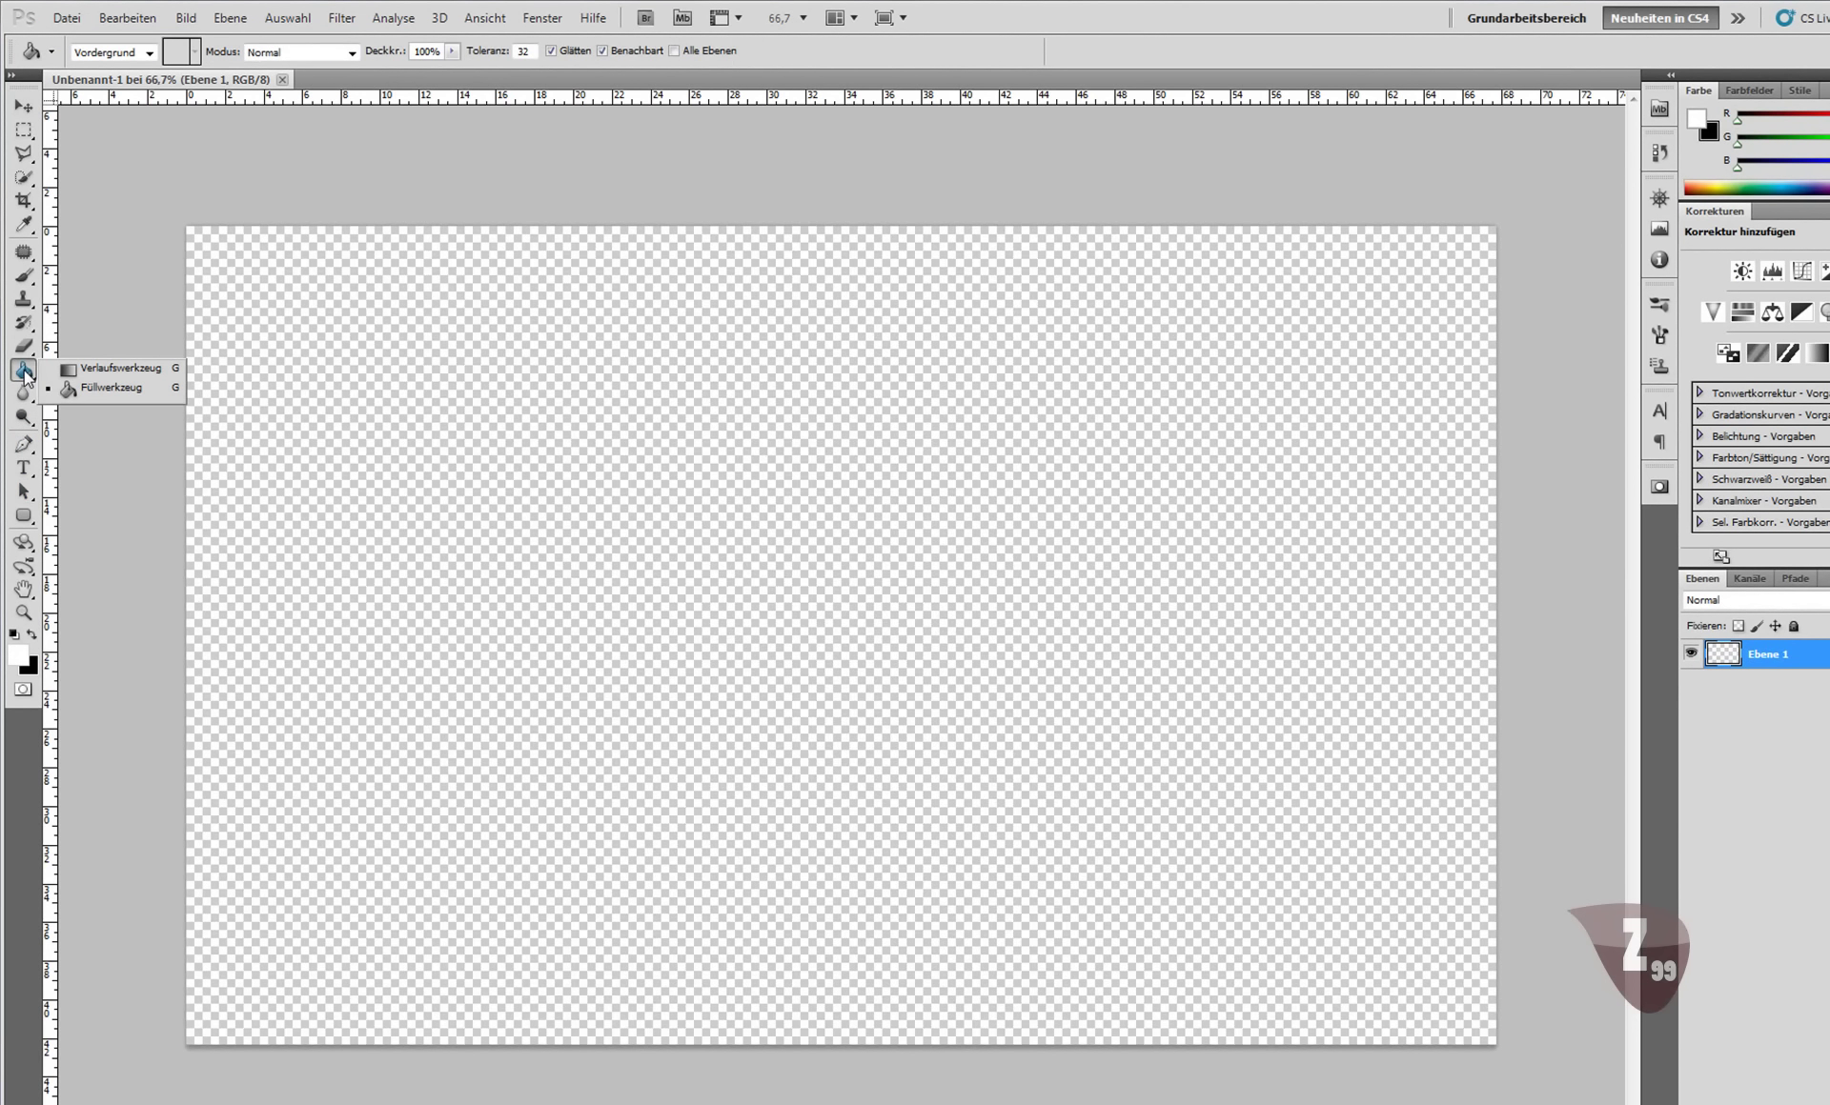
{"action": "left_click", "coordinate": [91, 392]}
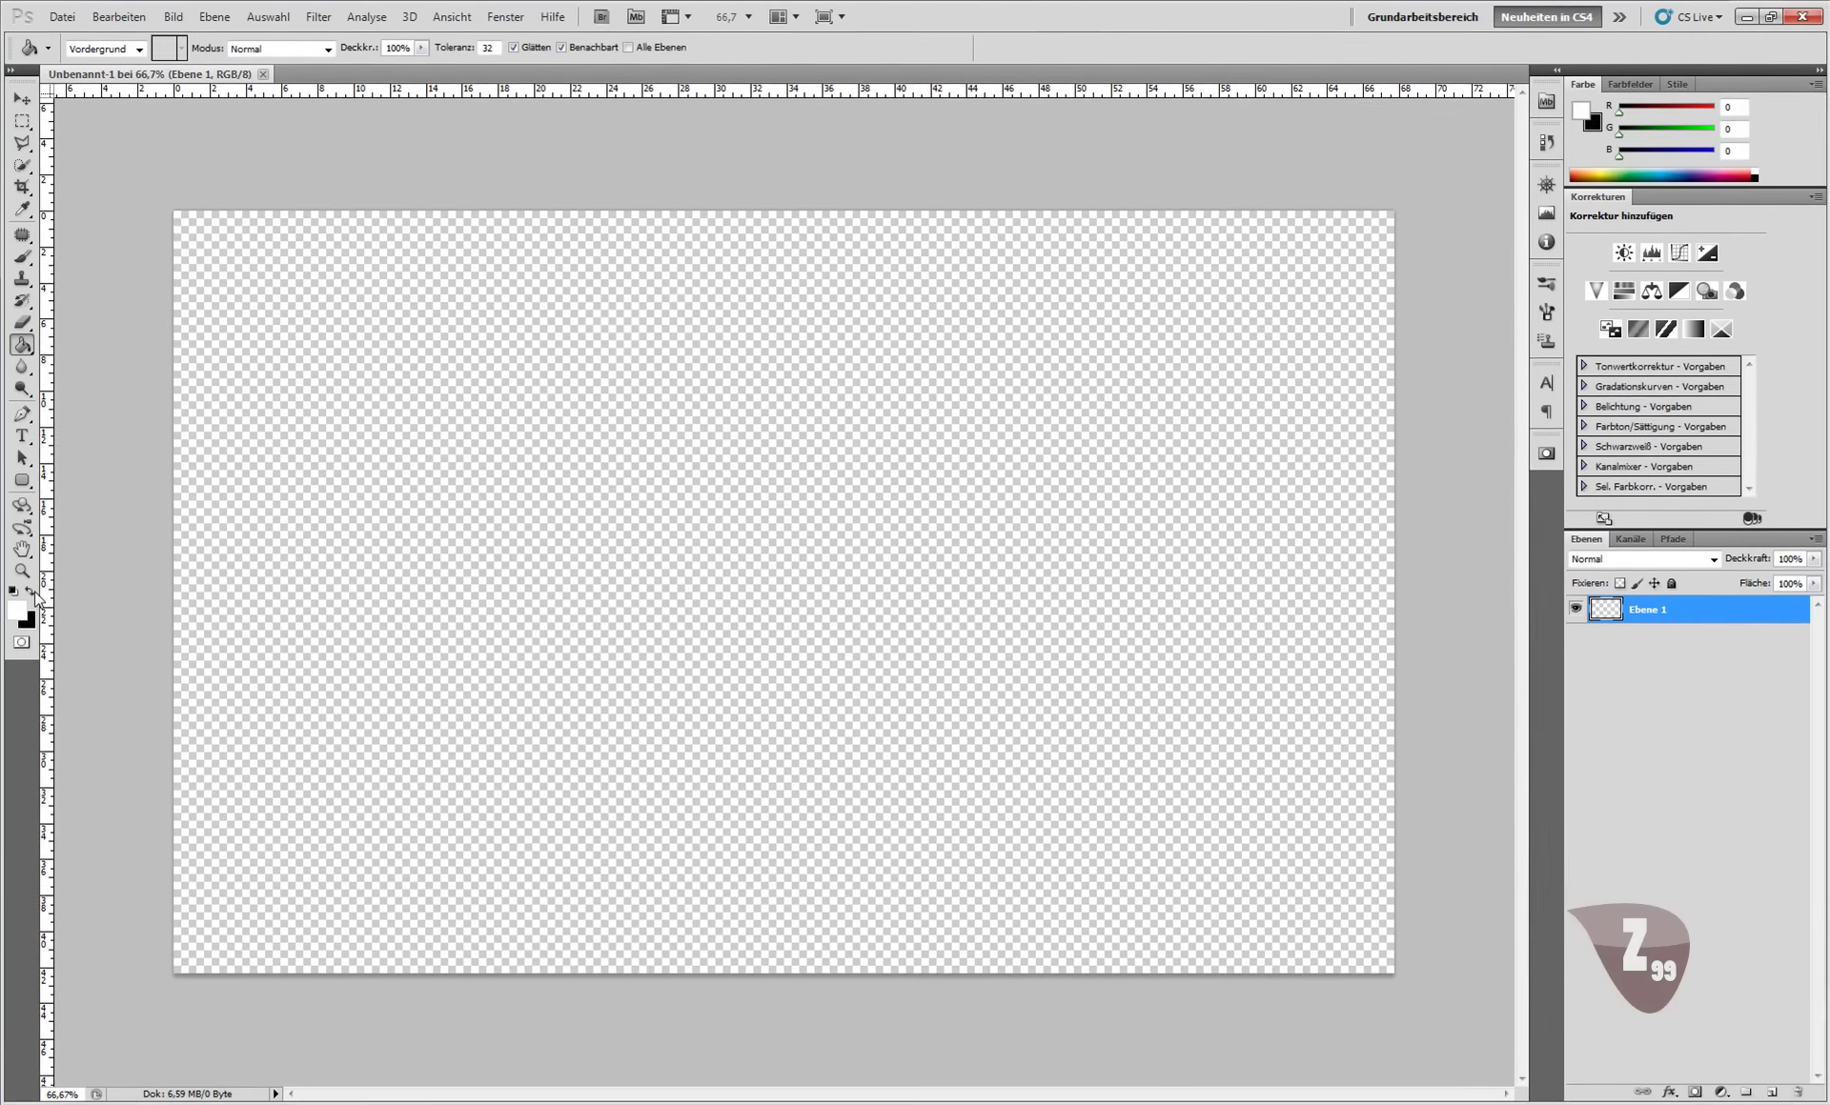
{"action": "left_click", "coordinate": [32, 633]}
{"action": "left_click", "coordinate": [700, 503]}
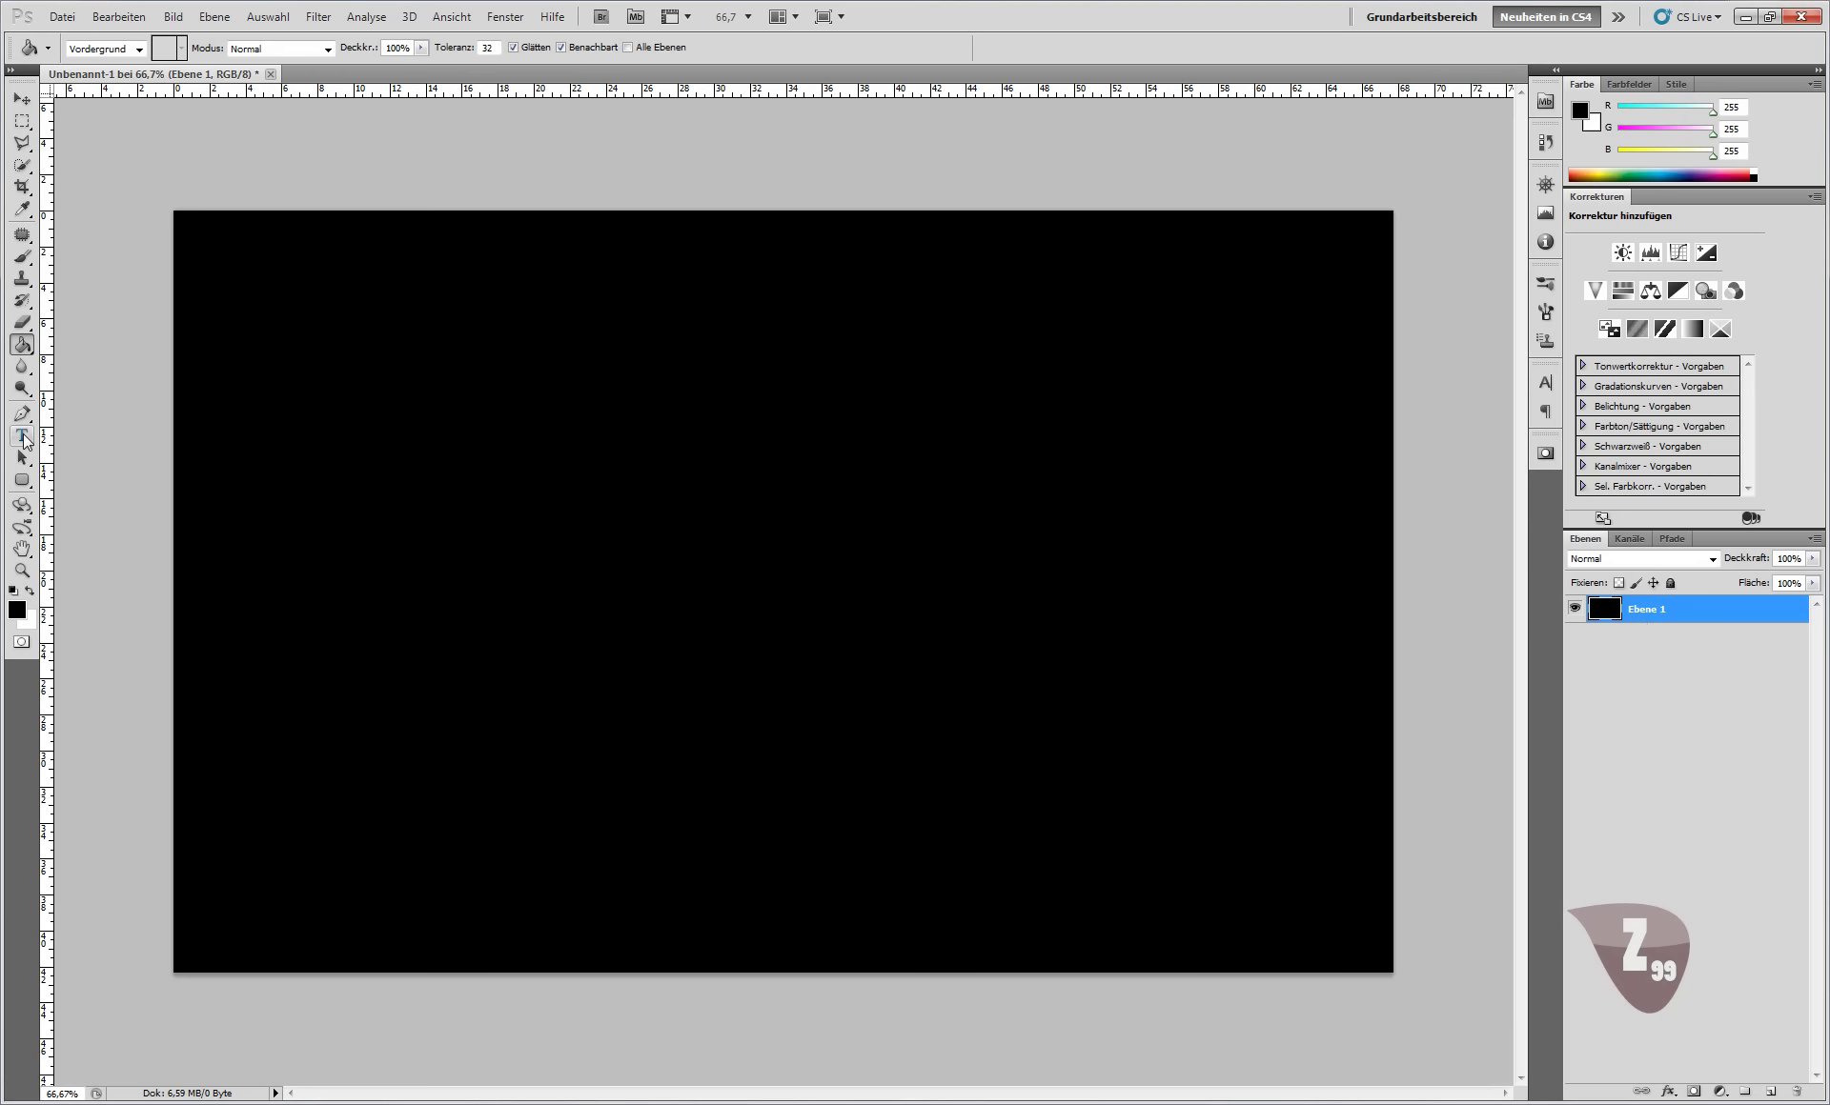
{"action": "left_click", "coordinate": [22, 436]}
{"action": "left_click", "coordinate": [31, 592]}
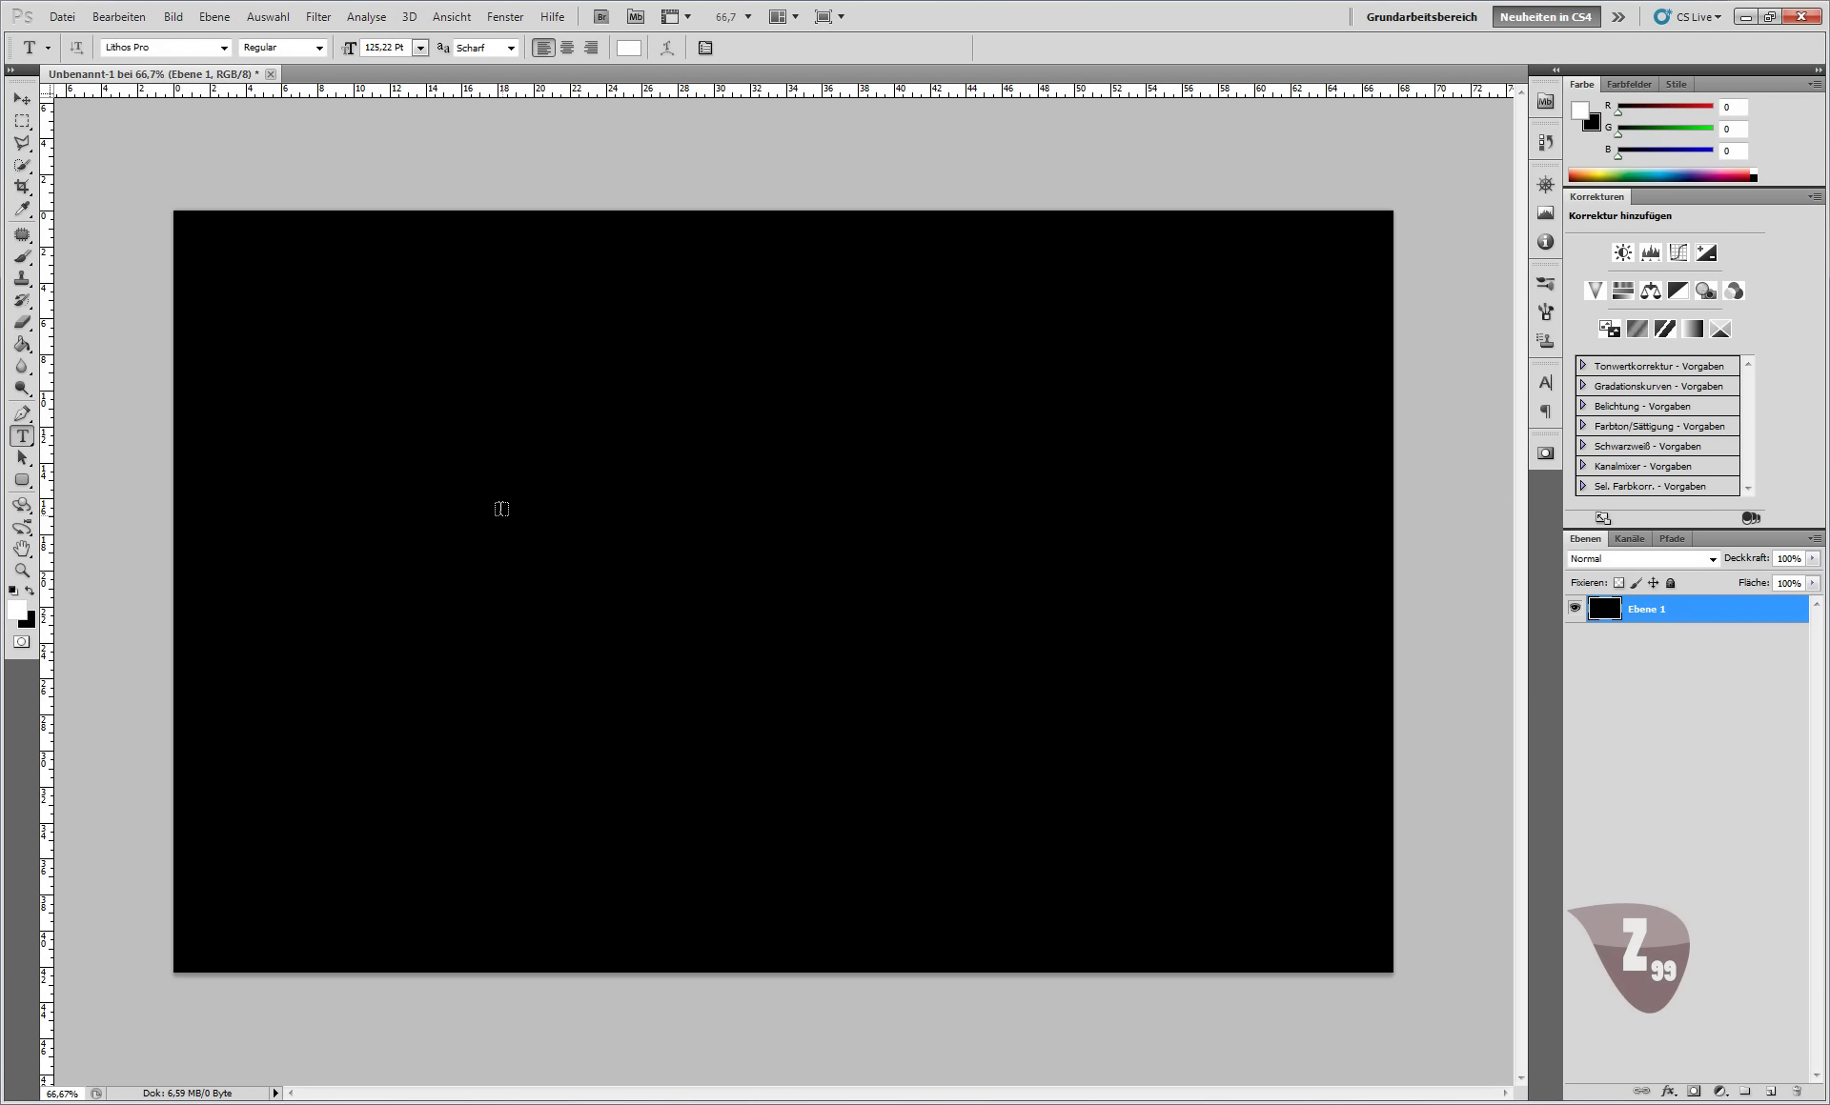
Type EISKALT in white on the canvas and move it left and down.
{"action": "left_click", "coordinate": [499, 503]}
{"action": "type", "text": "EISKALT"}
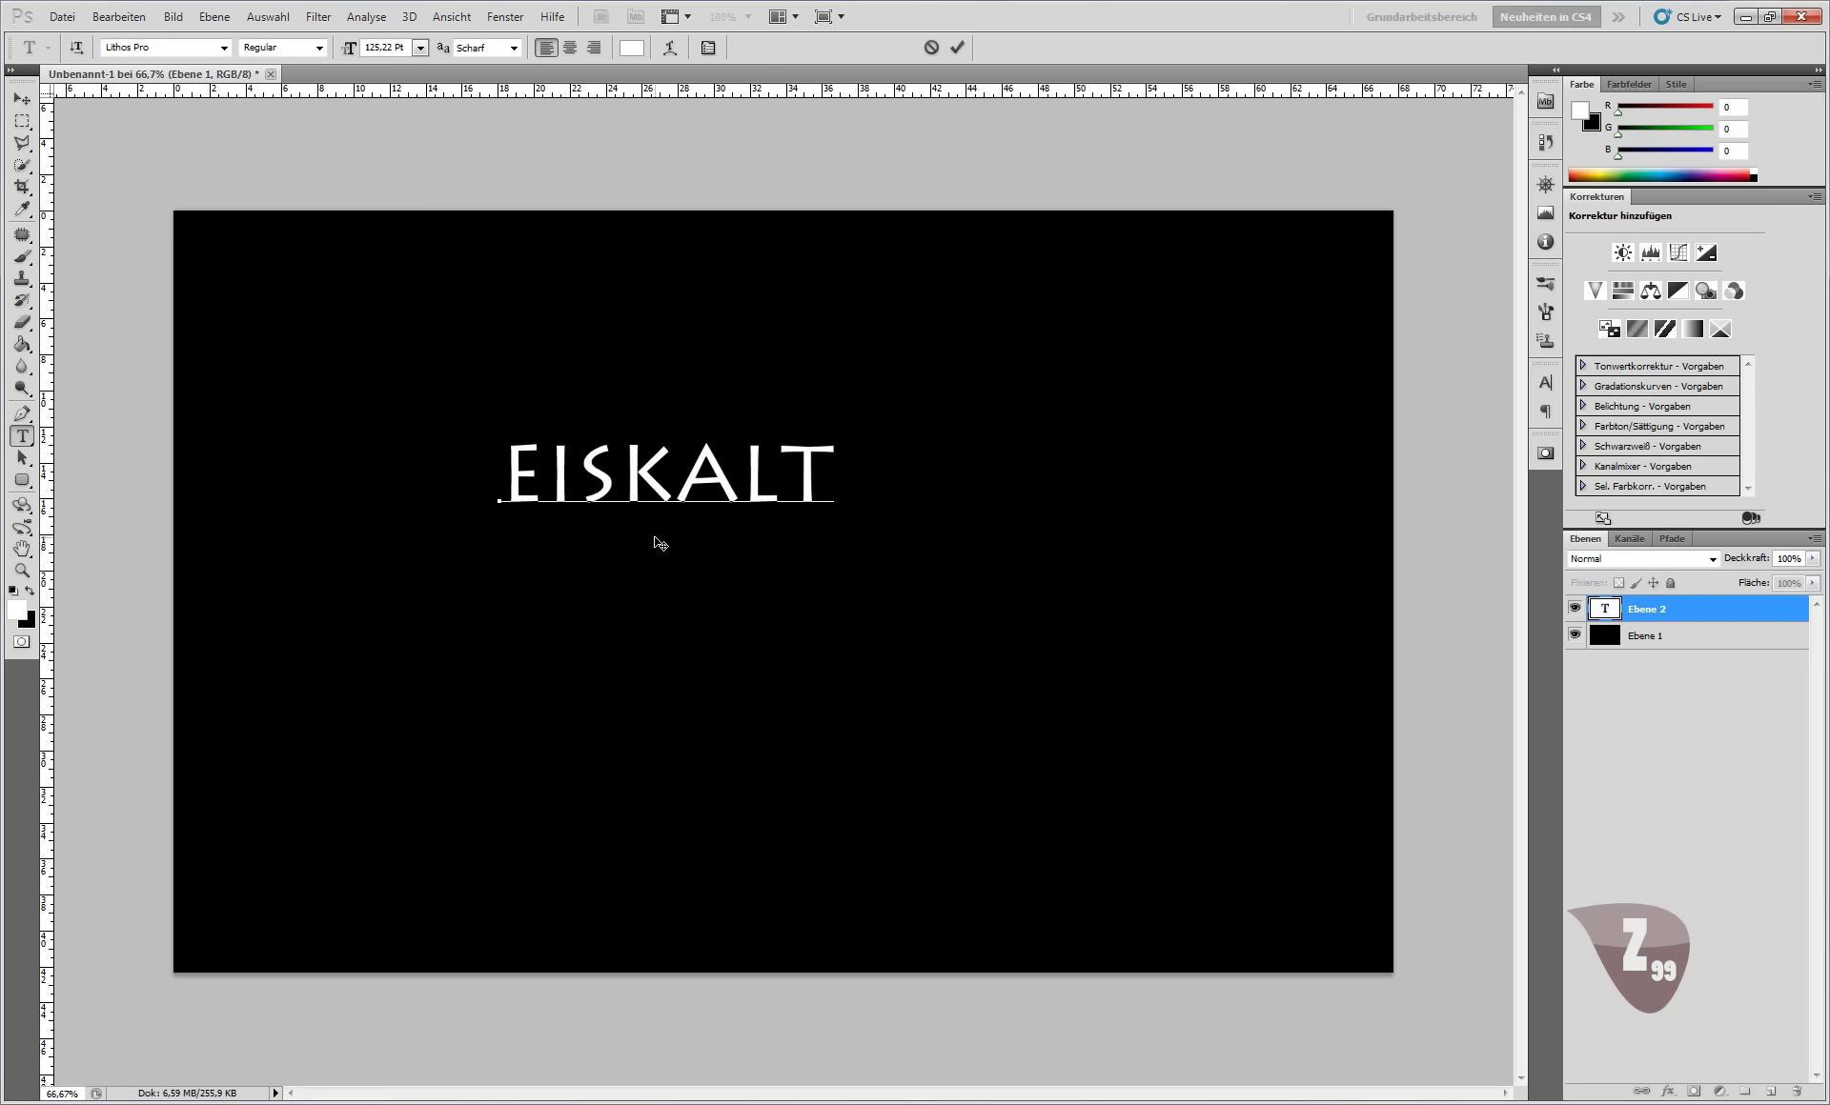
{"action": "left_click", "coordinate": [22, 99]}
{"action": "mouse_move", "coordinate": [643, 494]}
{"action": "left_mouse_down"}
{"action": "mouse_move", "coordinate": [584, 518]}
{"action": "mouse_move", "coordinate": [654, 563]}
{"action": "mouse_move", "coordinate": [616, 570]}
{"action": "left_mouse_up"}
Free-transform EISKALT to span most of the canvas, then nudge it toward the centre.
{"action": "key", "text": "ctrl+t"}
{"action": "left_click_drag", "start_coordinate": [801, 601], "coordinate": [1365, 758]}
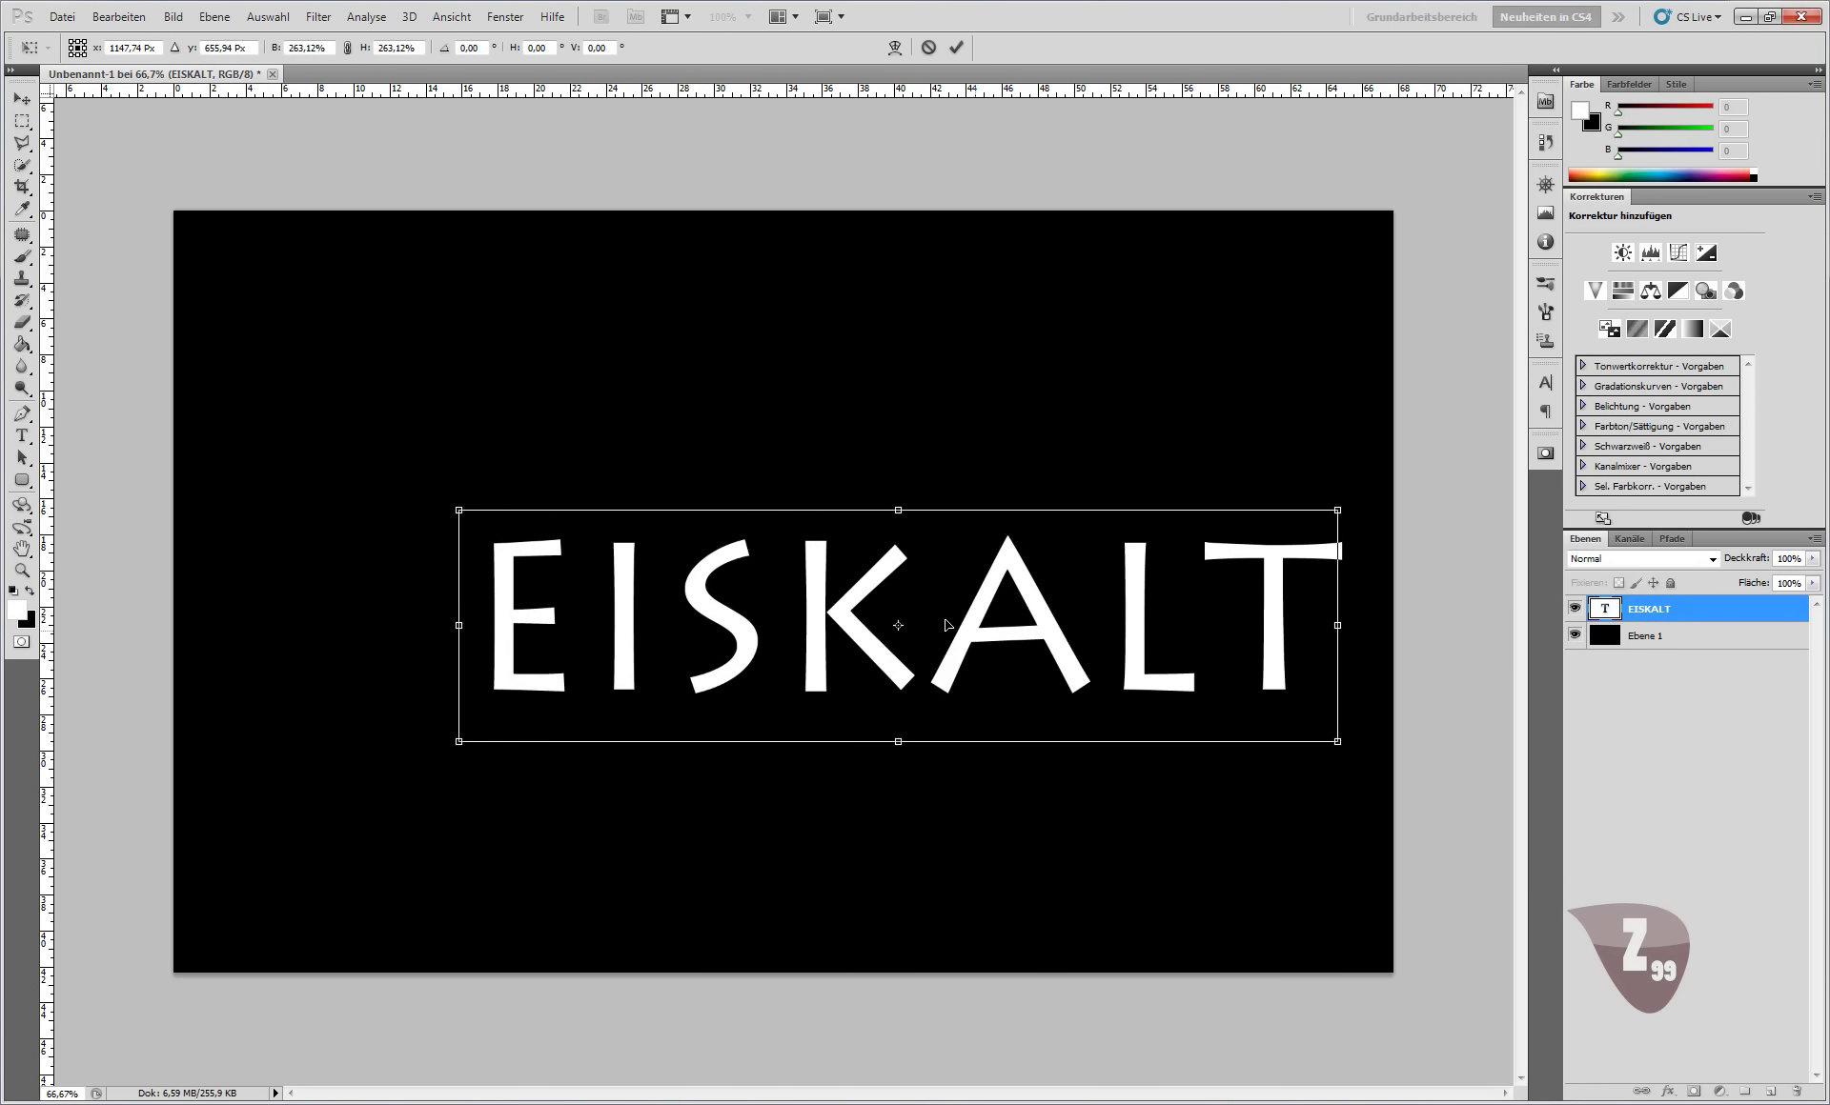
{"action": "left_click_drag", "start_coordinate": [956, 627], "coordinate": [695, 528]}
{"action": "left_click_drag", "start_coordinate": [1082, 653], "coordinate": [1307, 767]}
{"action": "key", "text": "Return"}
{"action": "left_click_drag", "start_coordinate": [811, 585], "coordinate": [835, 600]}
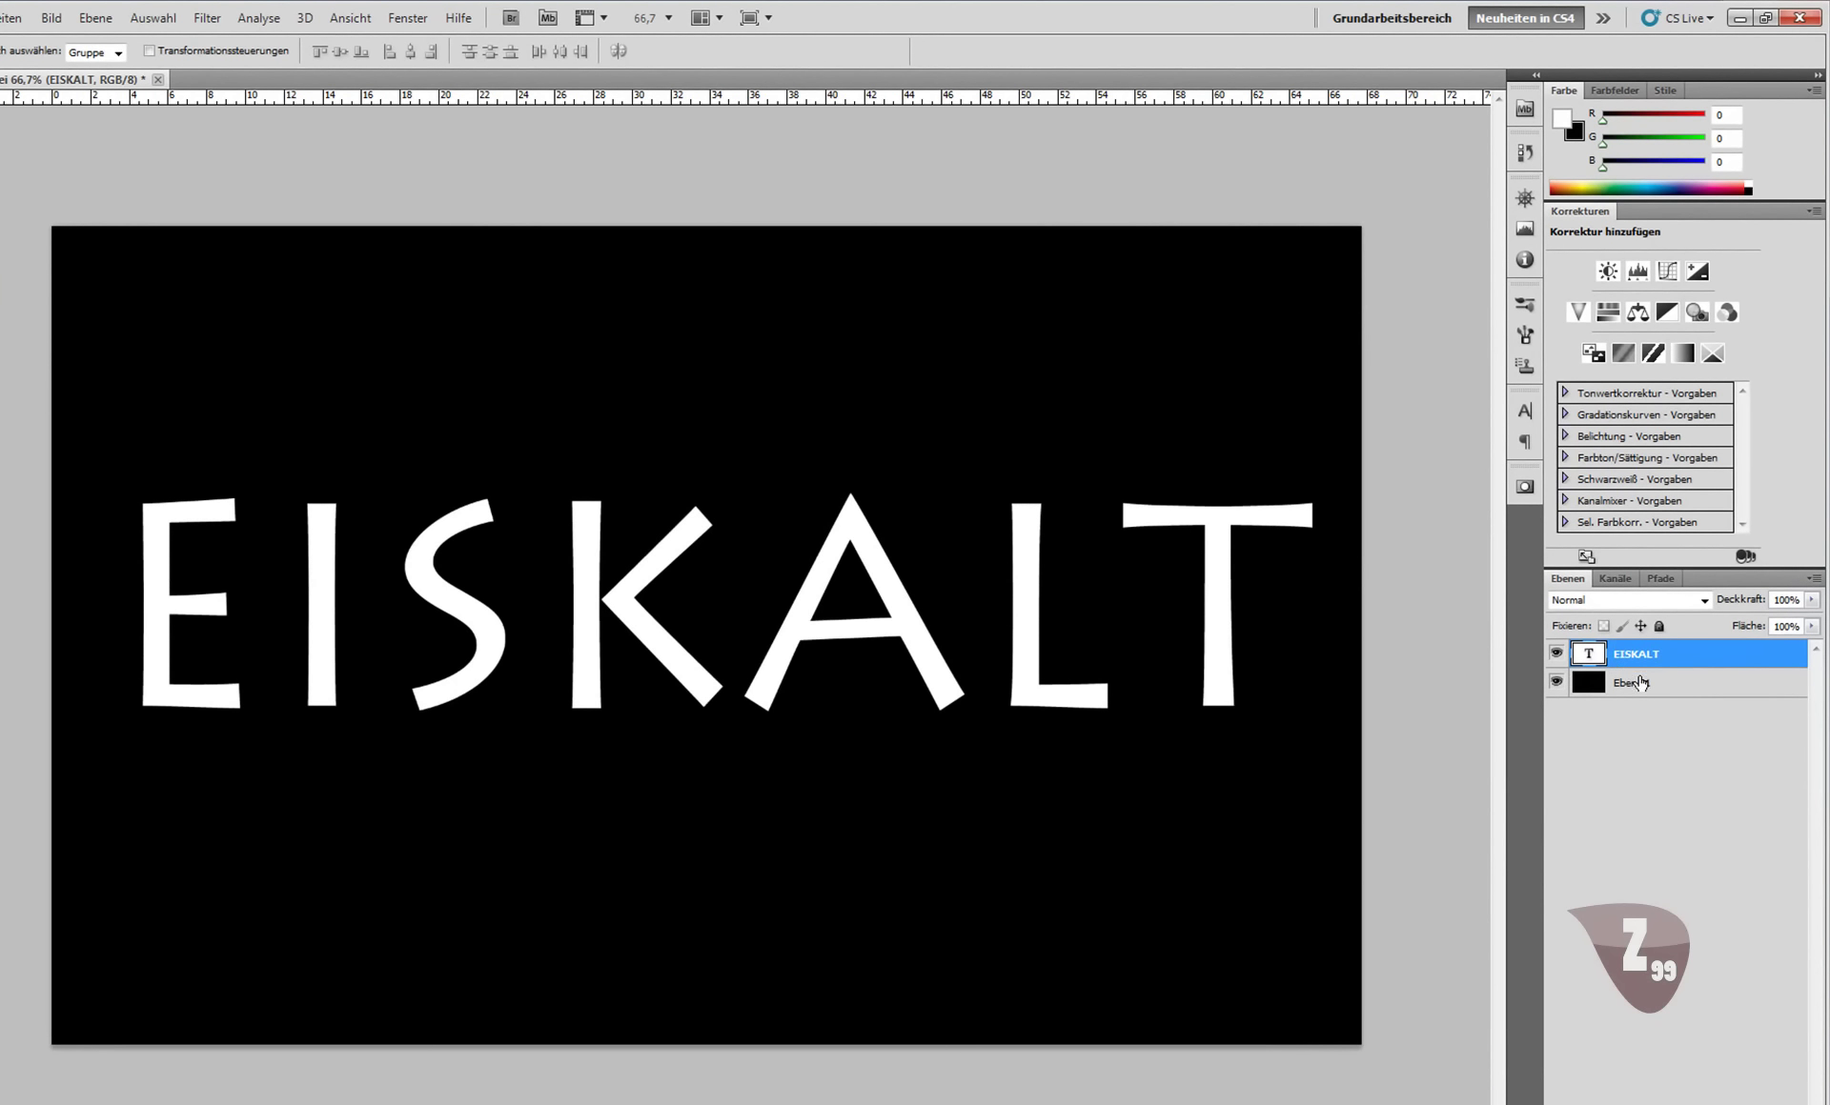
Merge the text with the black background layer and apply Kristallisieren with Zellengröße 4.
{"action": "left_click", "coordinate": [1641, 683], "text": "shift"}
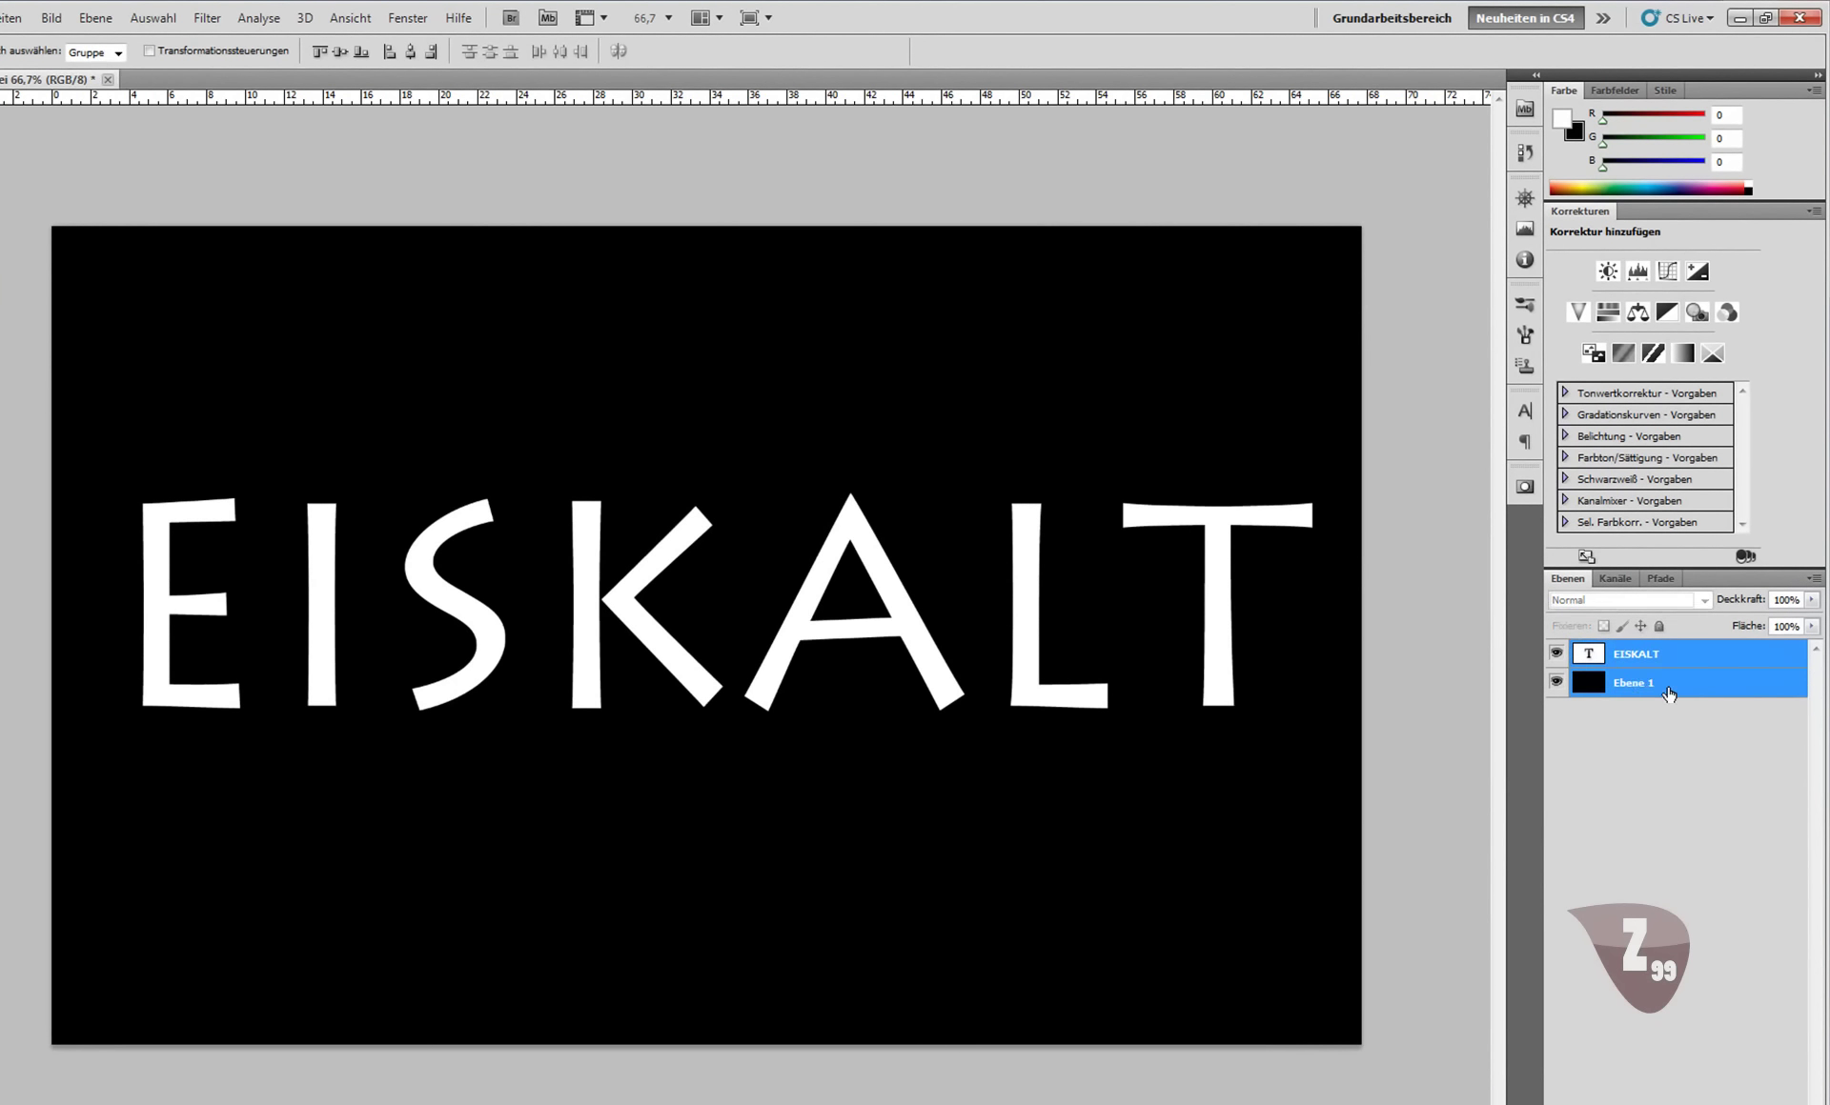
{"action": "key", "text": "ctrl+e"}
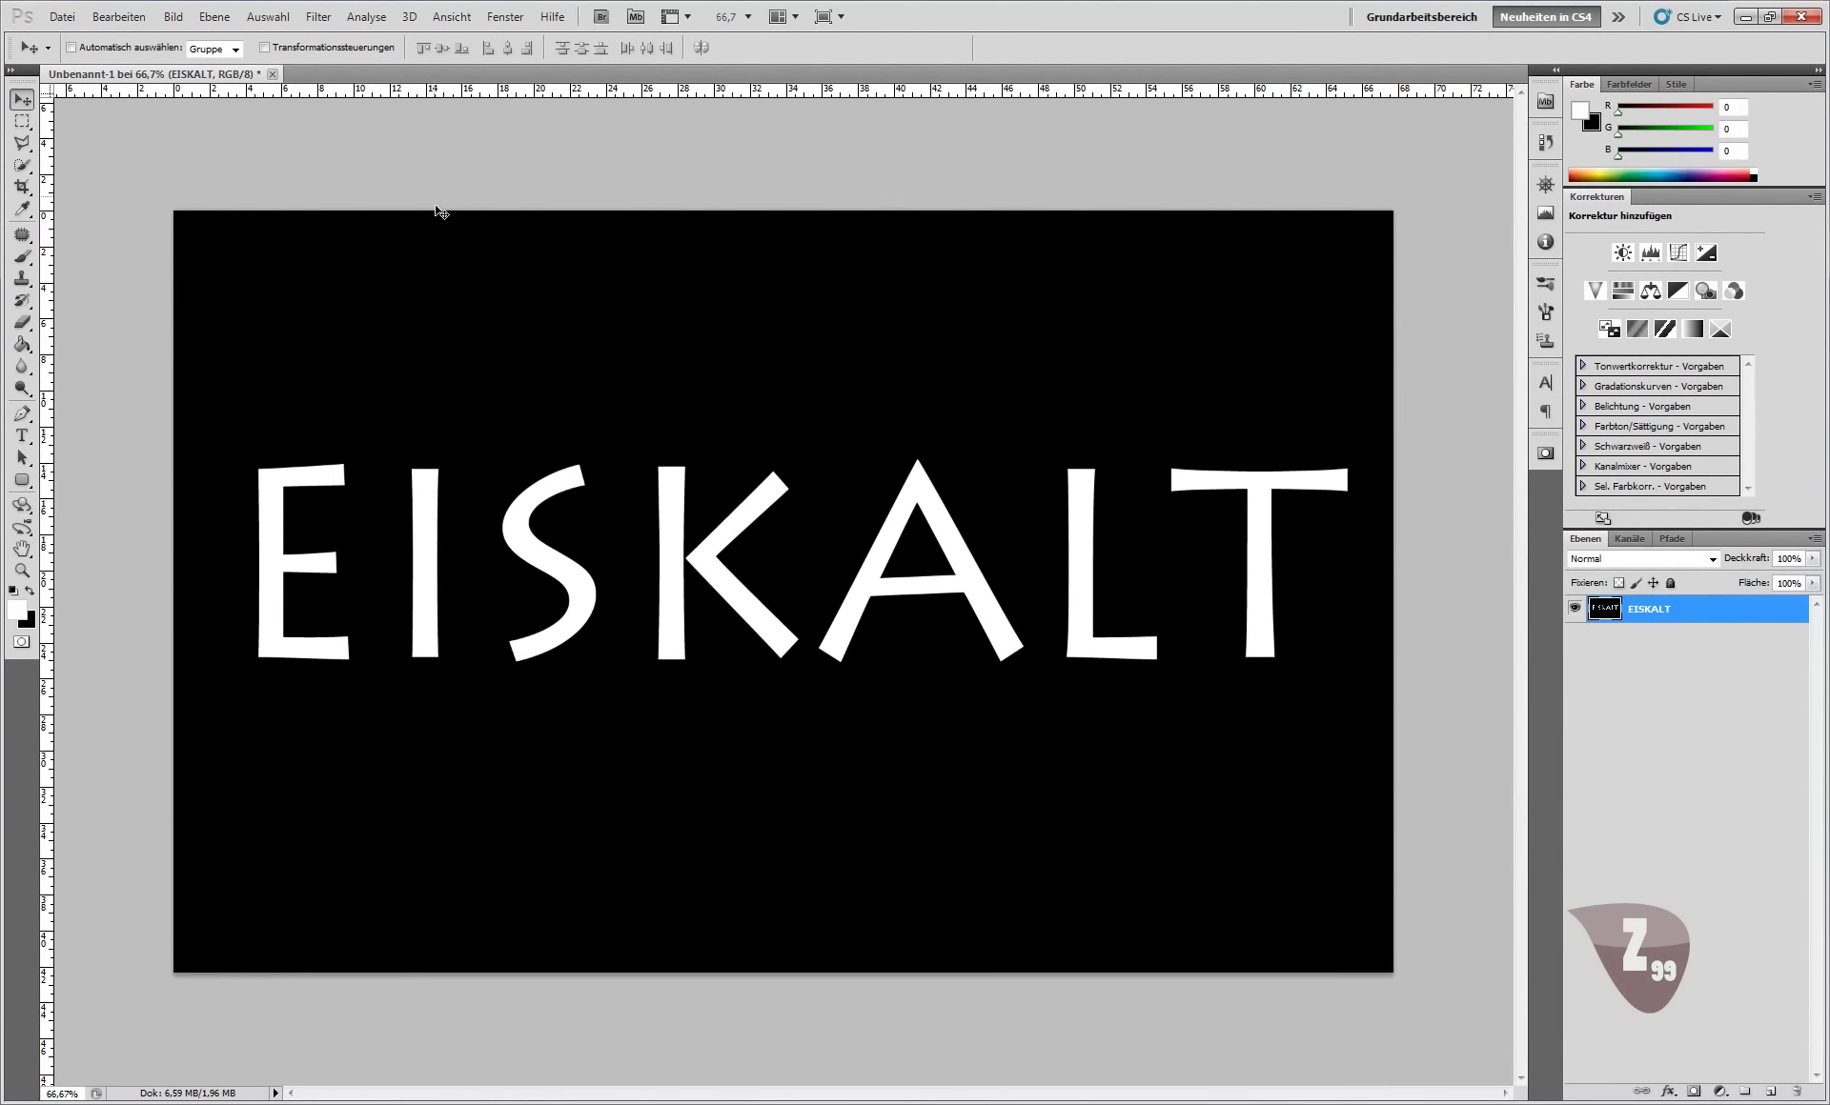
{"action": "left_click", "coordinate": [320, 18]}
{"action": "mouse_move", "coordinate": [408, 297]}
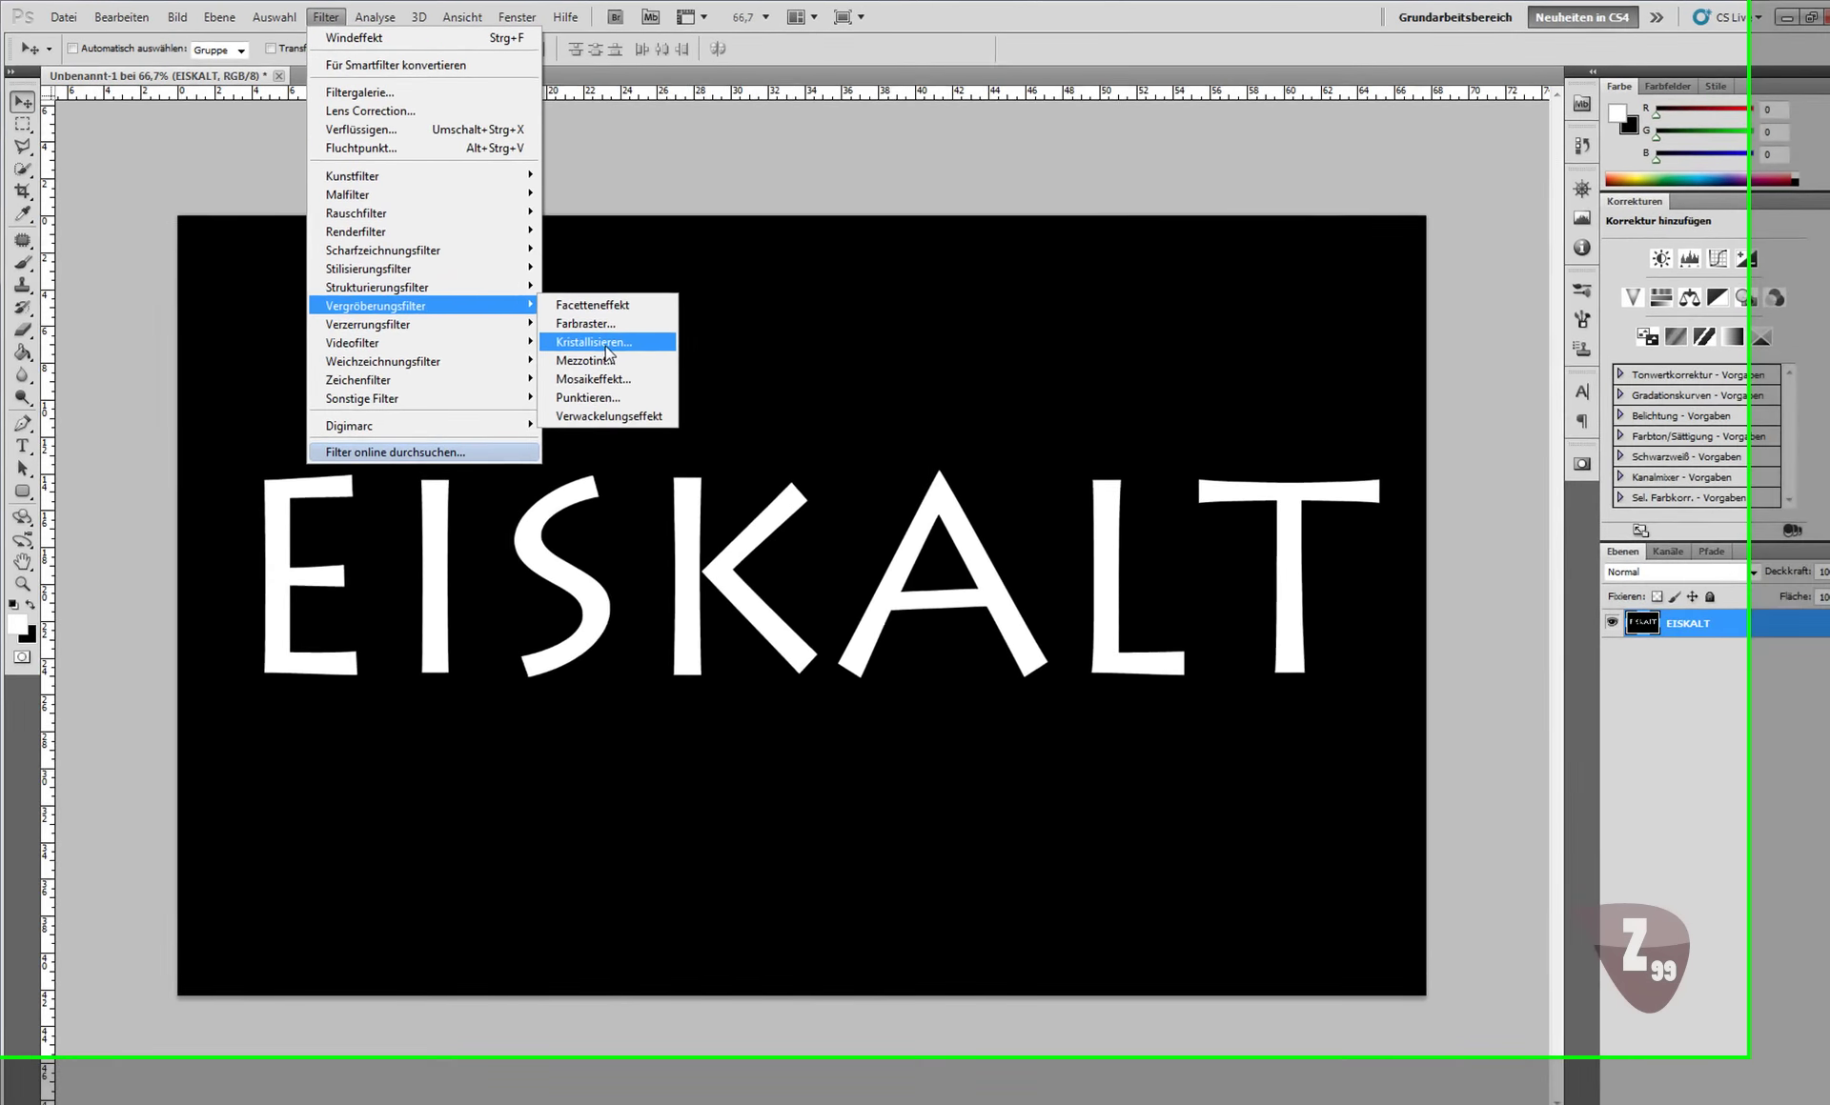
{"action": "left_click", "coordinate": [593, 335]}
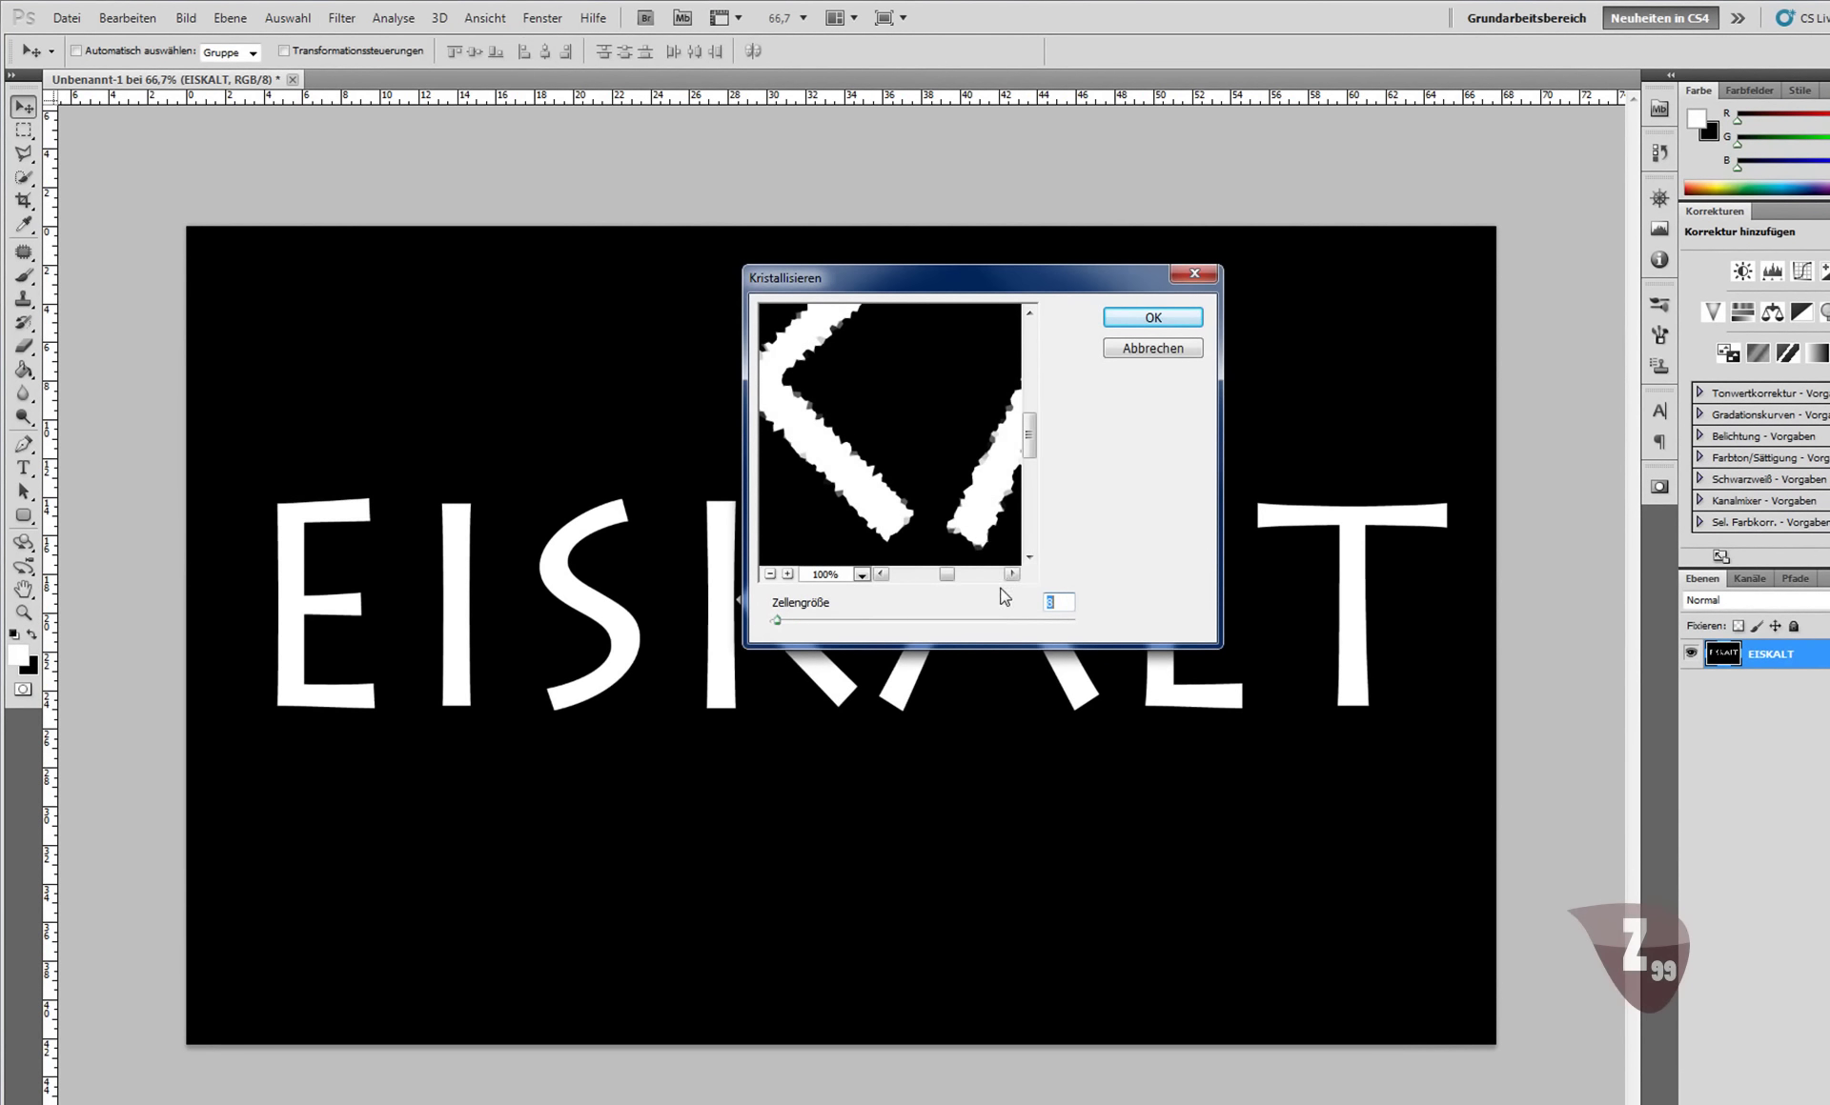
{"action": "type", "text": "4"}
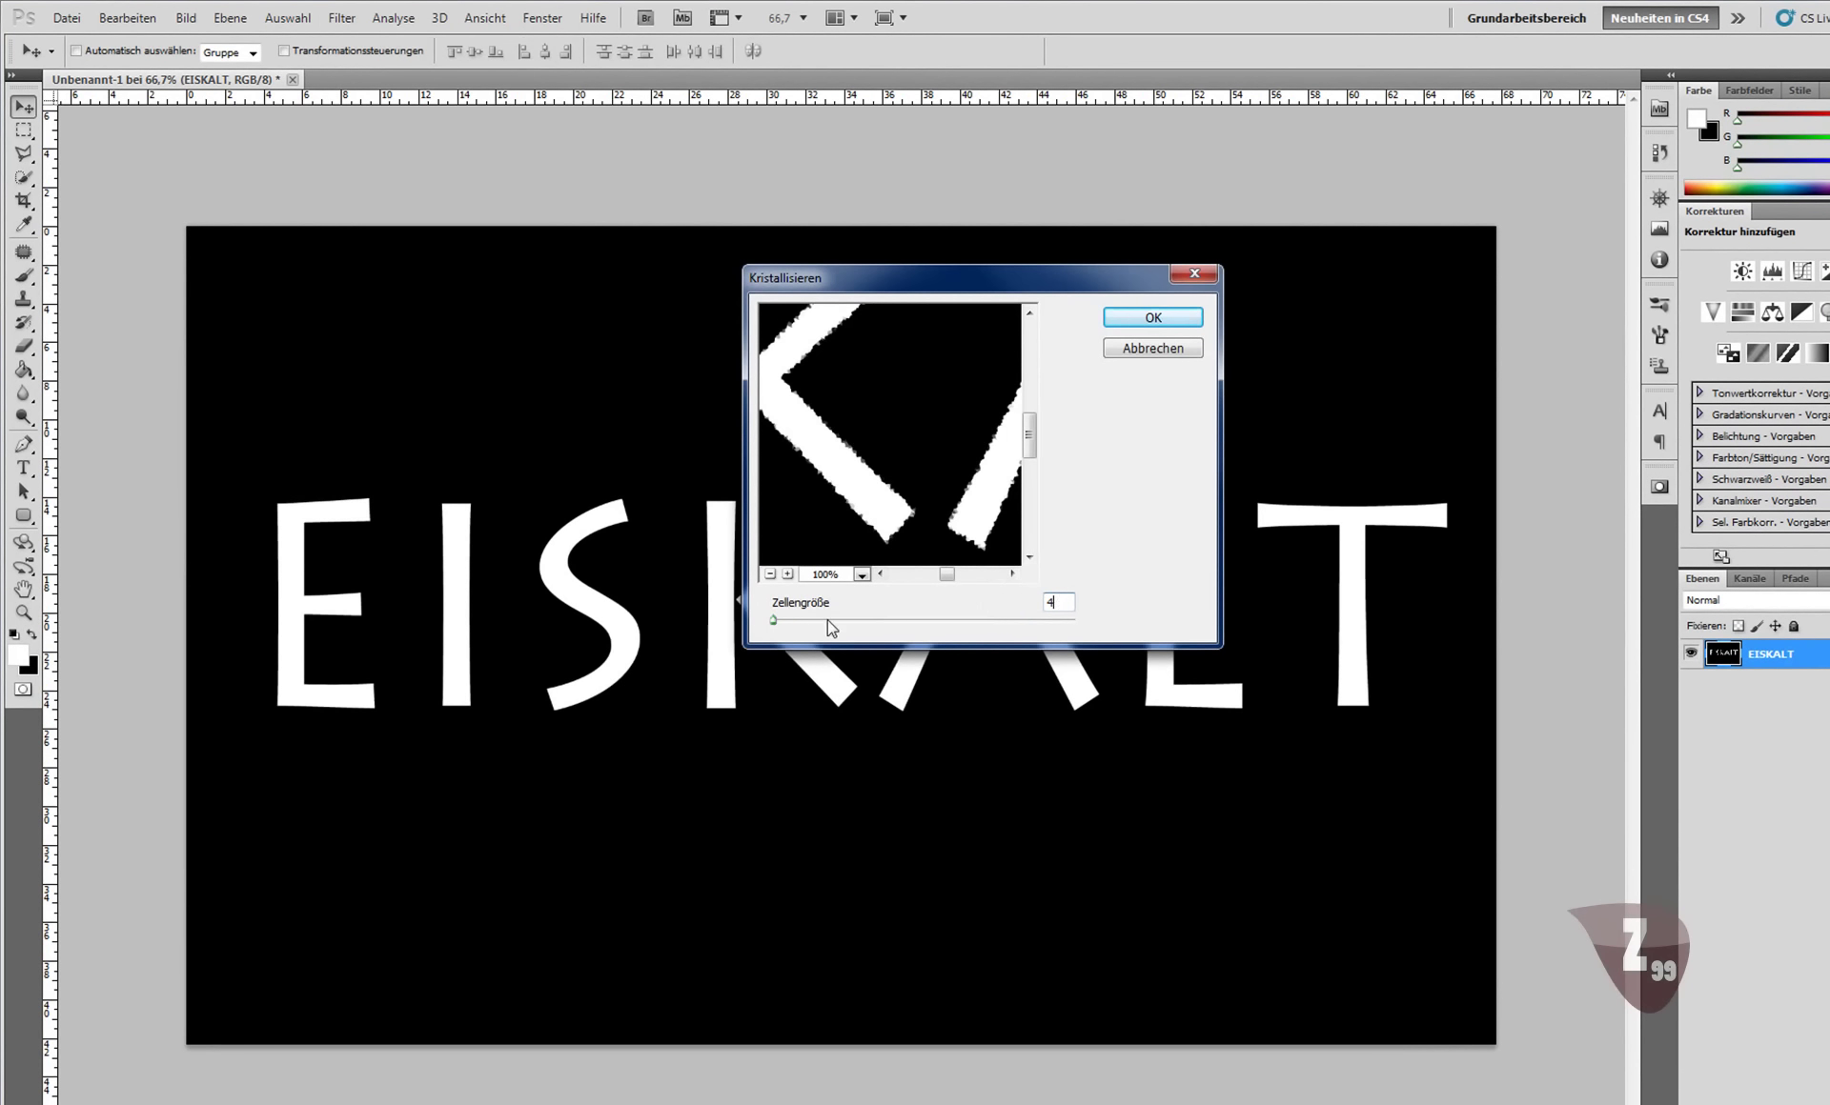
{"action": "left_click", "coordinate": [1163, 320]}
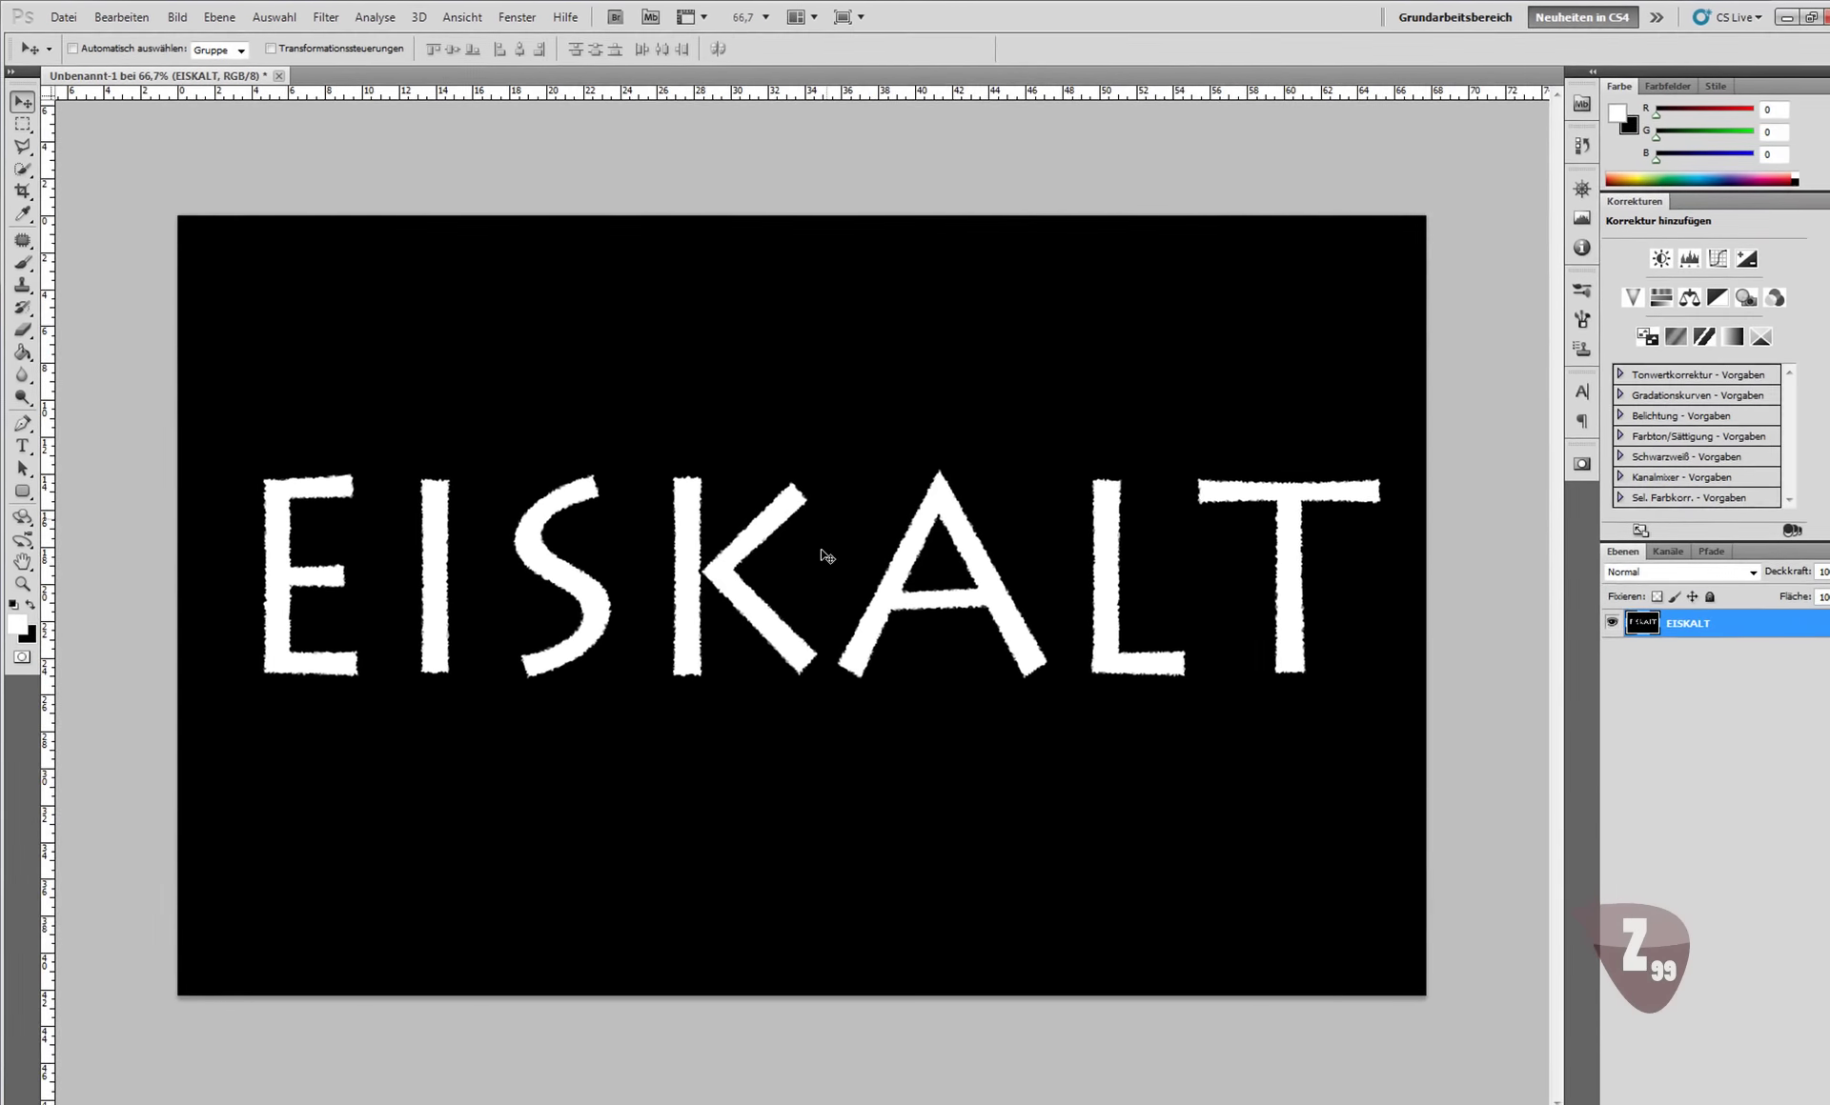
Rotate the canvas 90° clockwise and zoom out to see the whole tall canvas.
{"action": "left_click", "coordinate": [175, 20]}
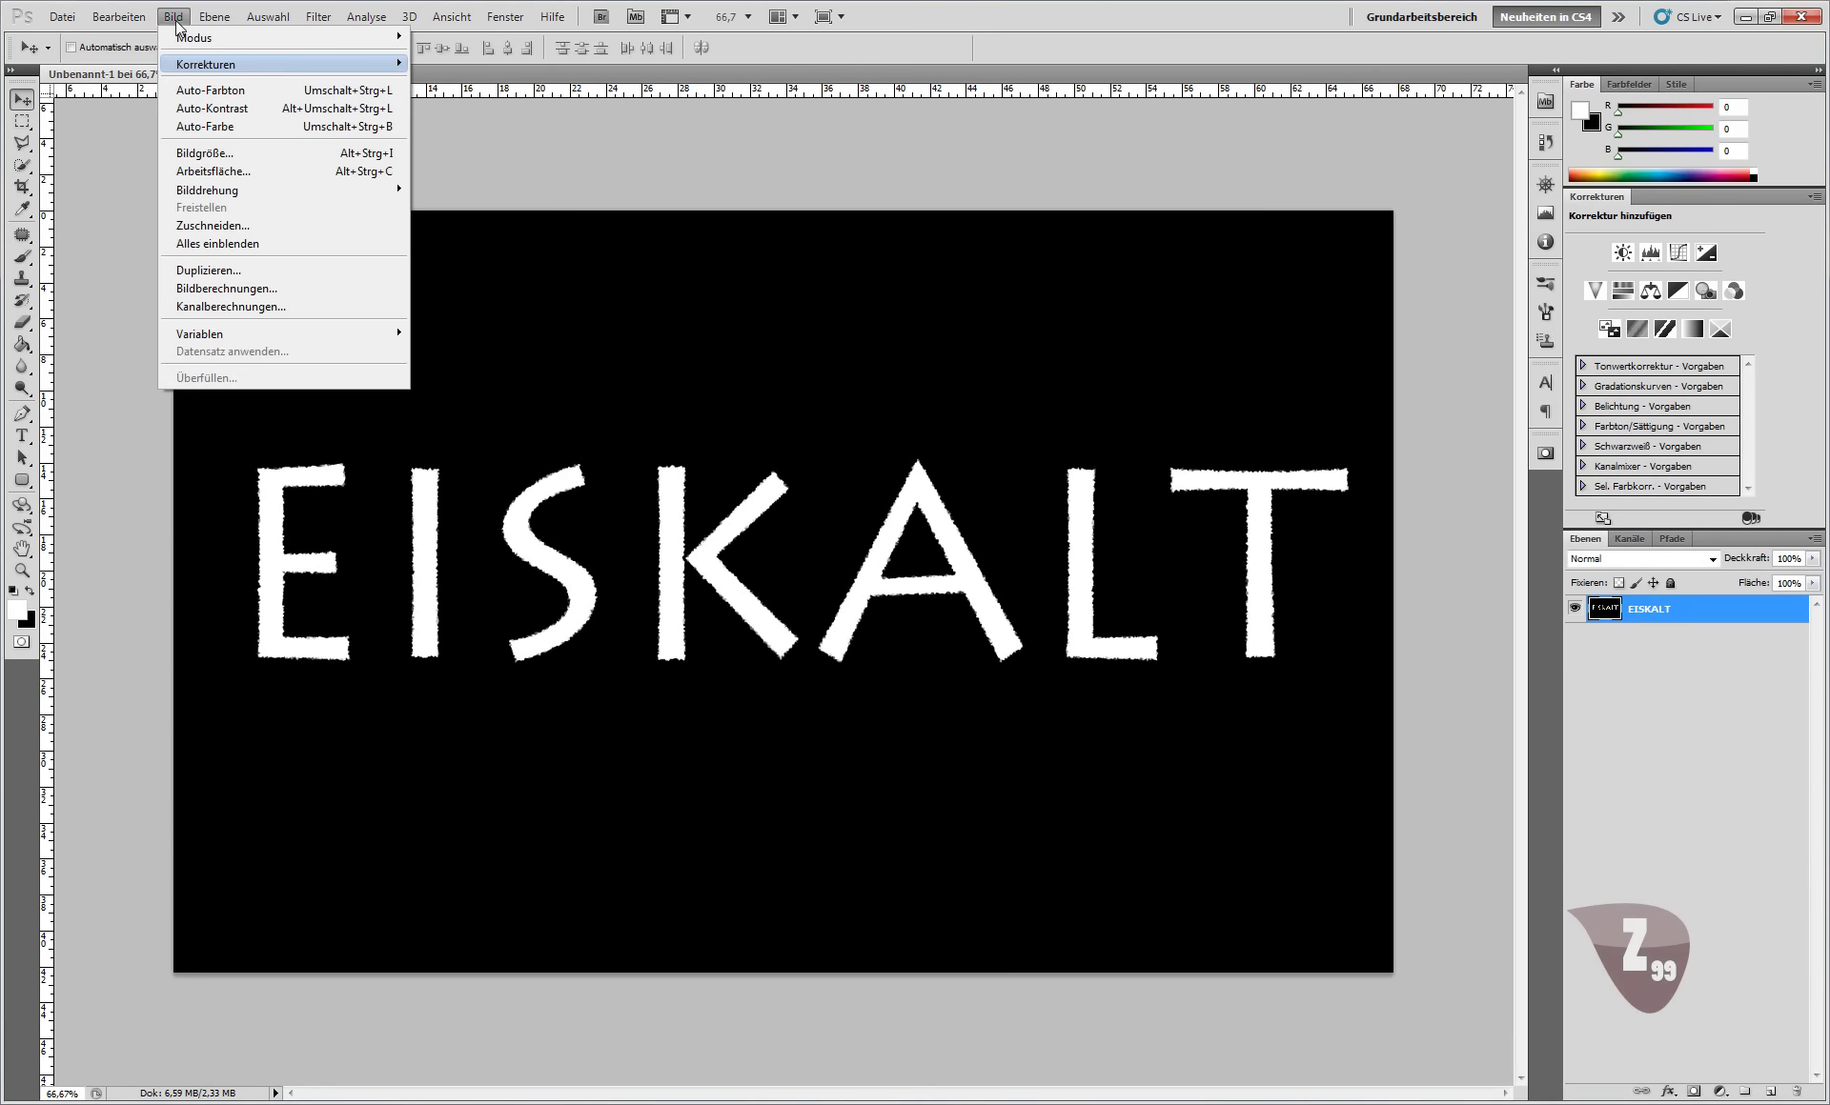
{"action": "mouse_move", "coordinate": [215, 189]}
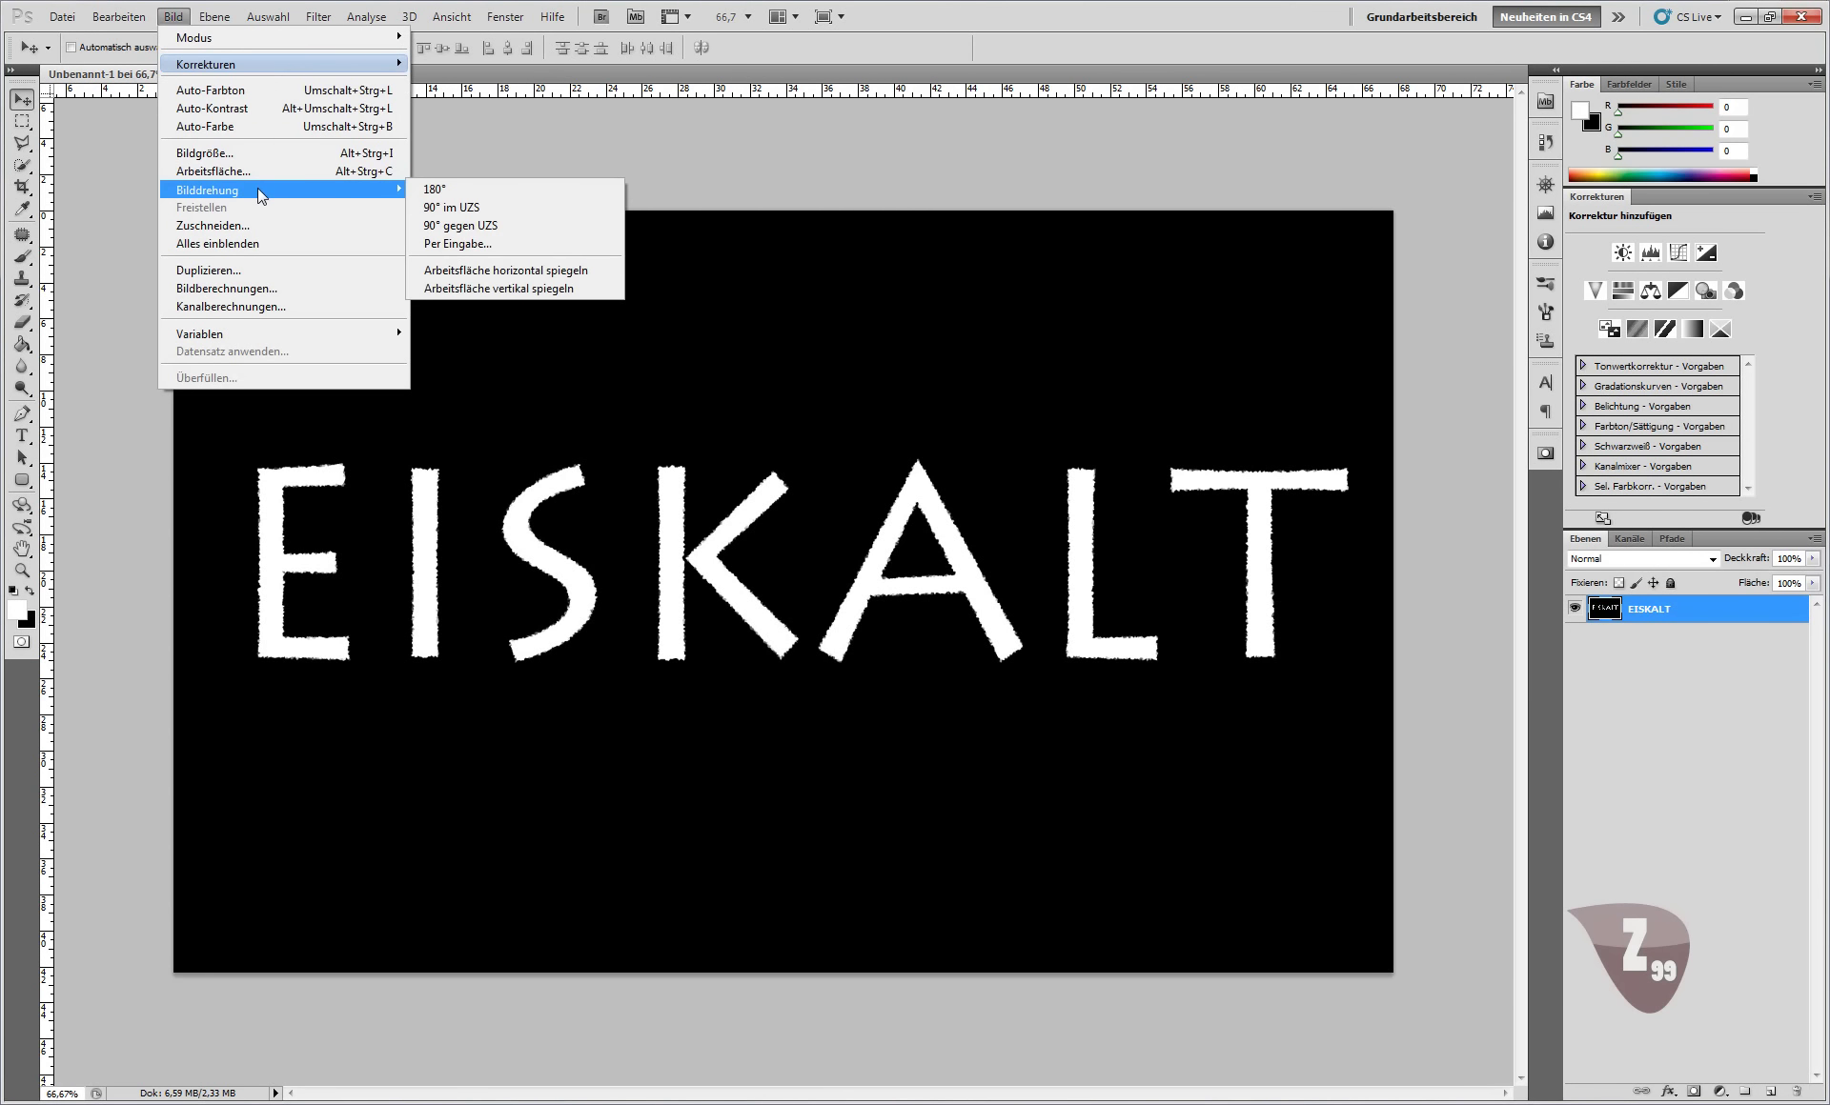
{"action": "left_click", "coordinate": [500, 208]}
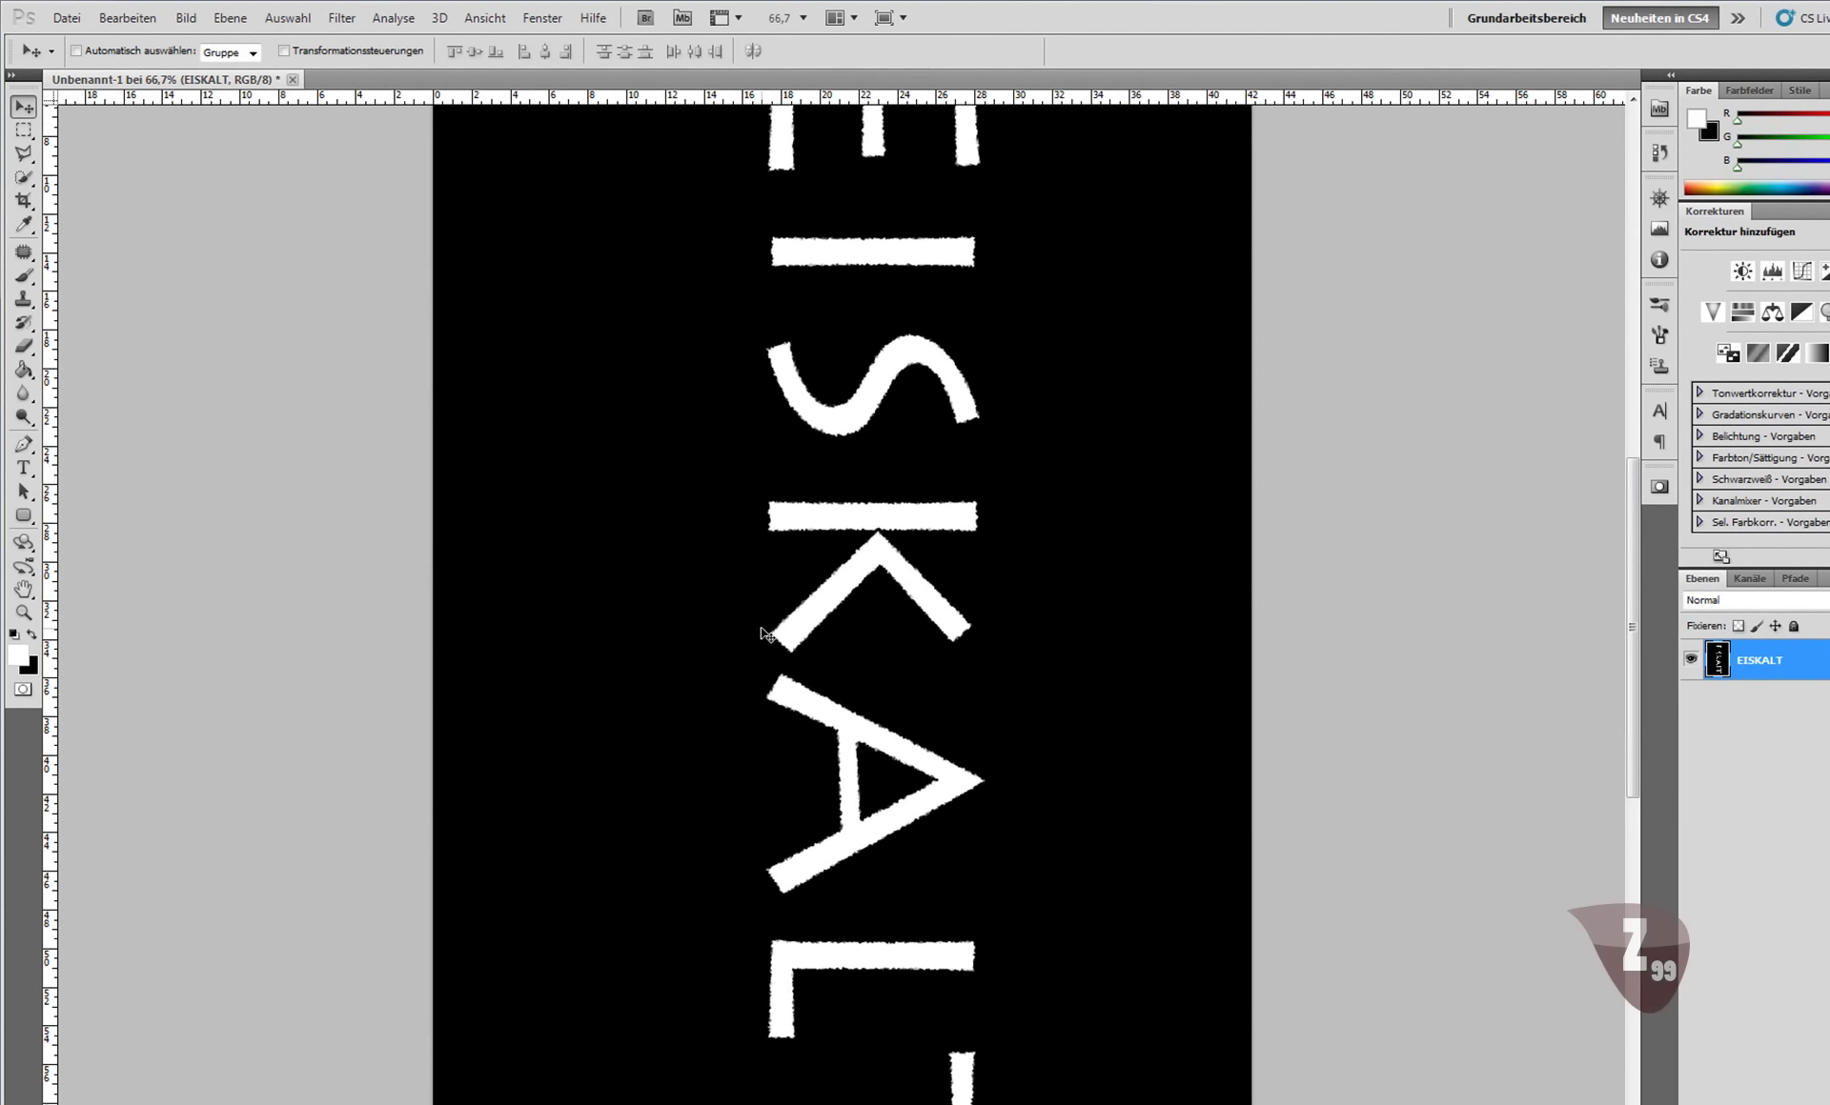
{"action": "key", "text": "ctrl+0"}
{"action": "scroll", "coordinate": [734, 599], "scroll_direction": "down", "scroll_amount": 1}
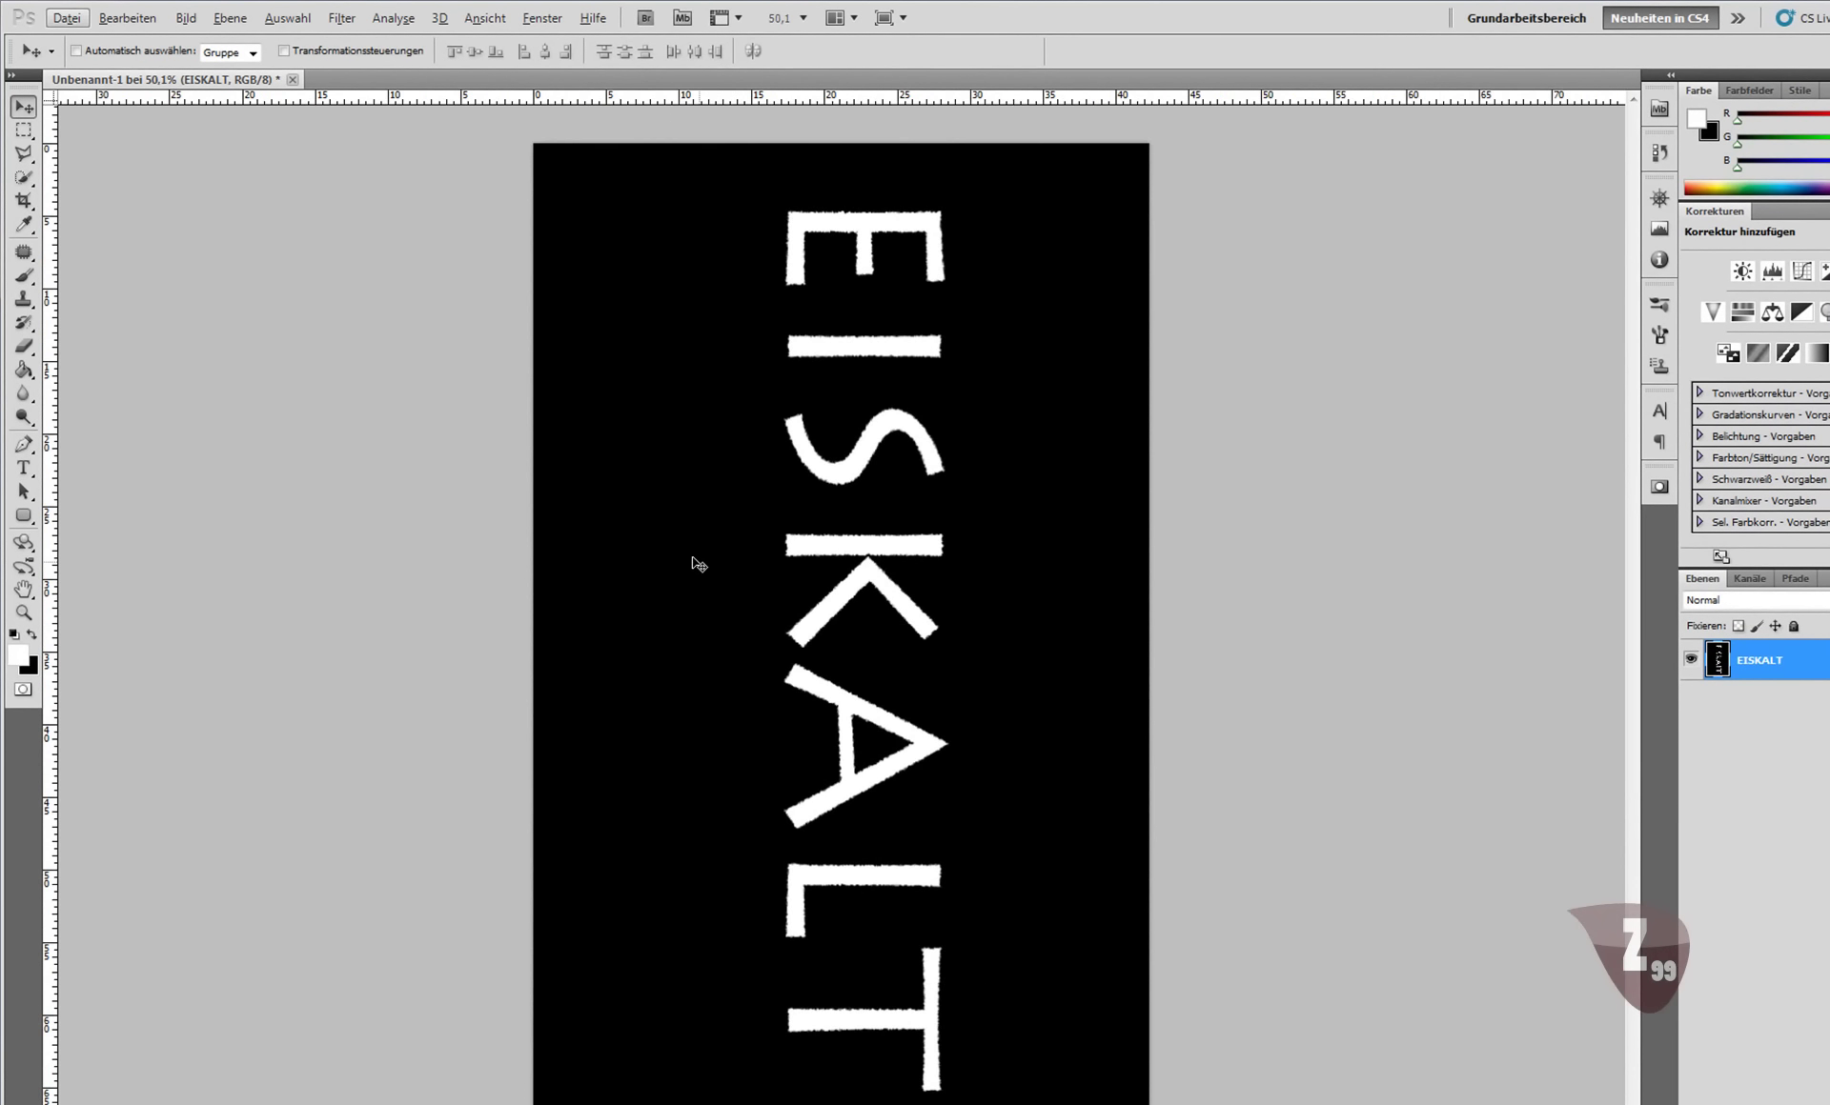
Apply the Windeffekt filter to streak the vertical EISKALT letters.
{"action": "left_click", "coordinate": [339, 18]}
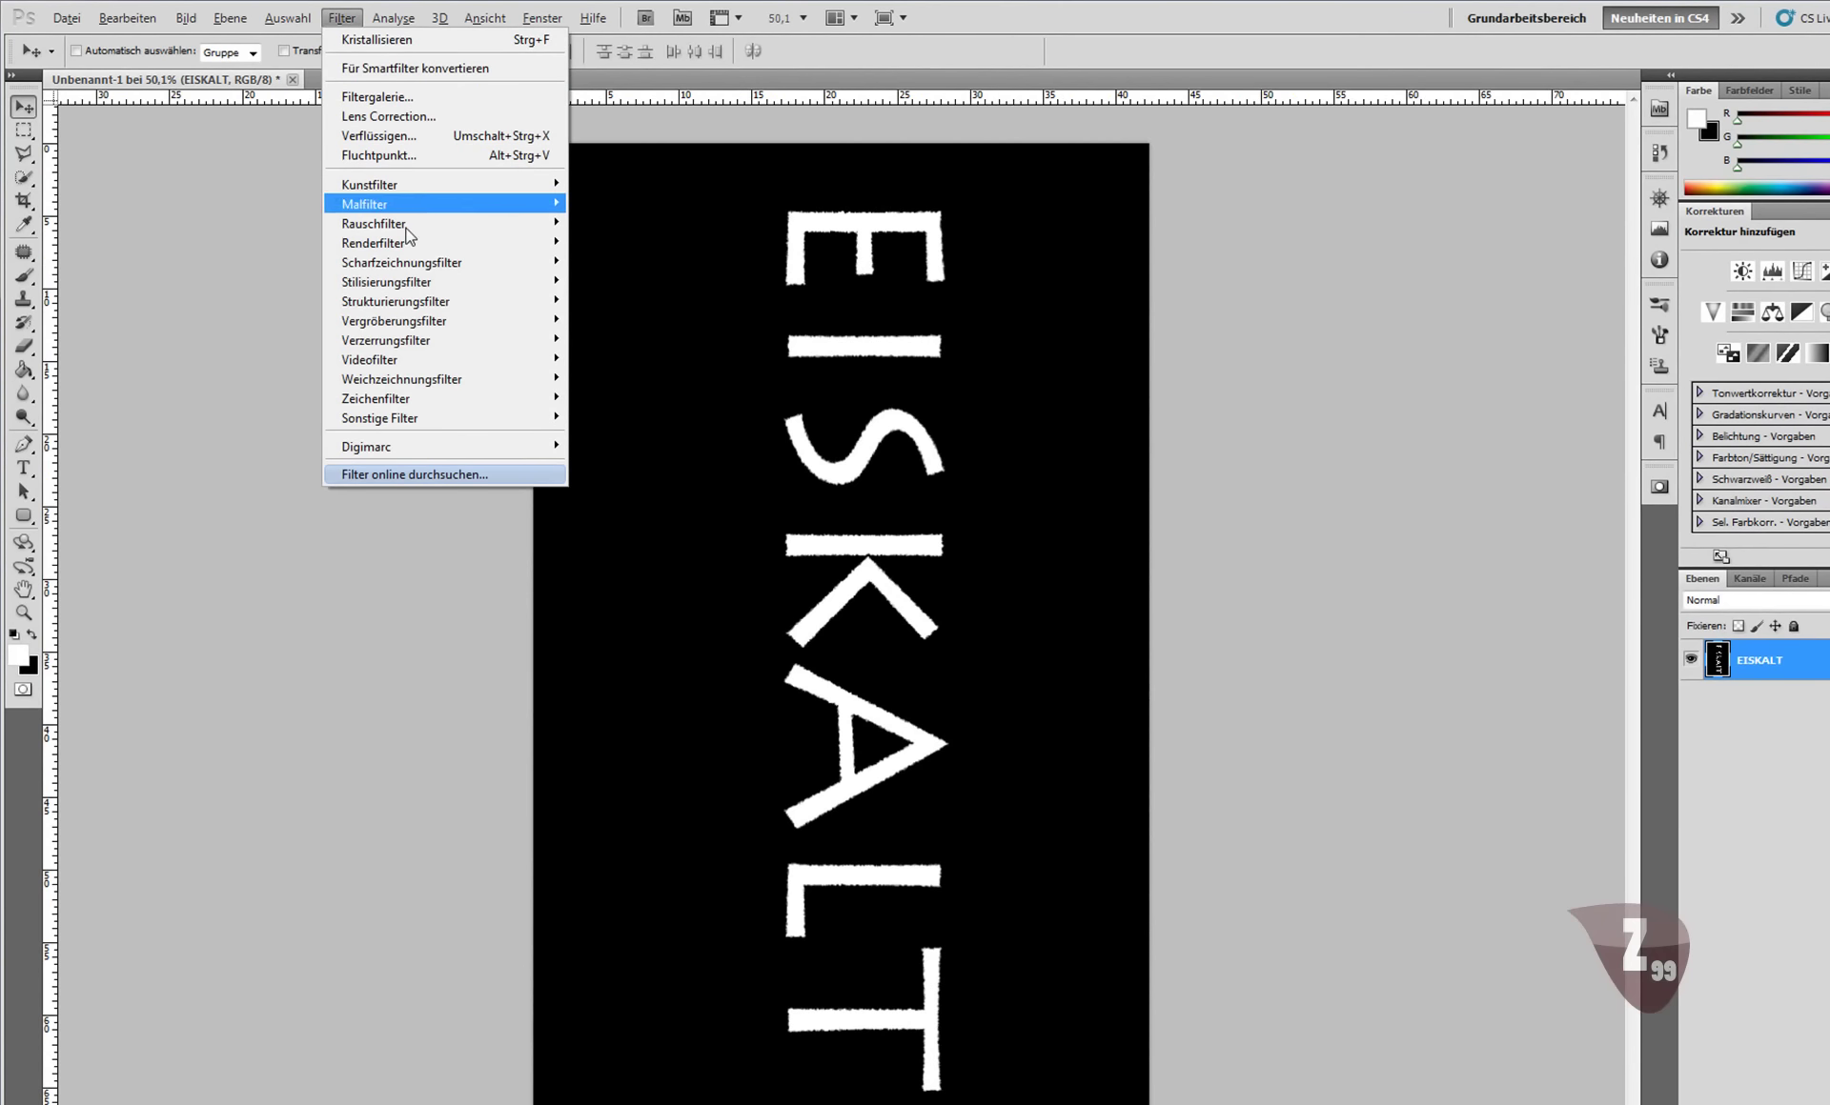
{"action": "mouse_move", "coordinate": [386, 282]}
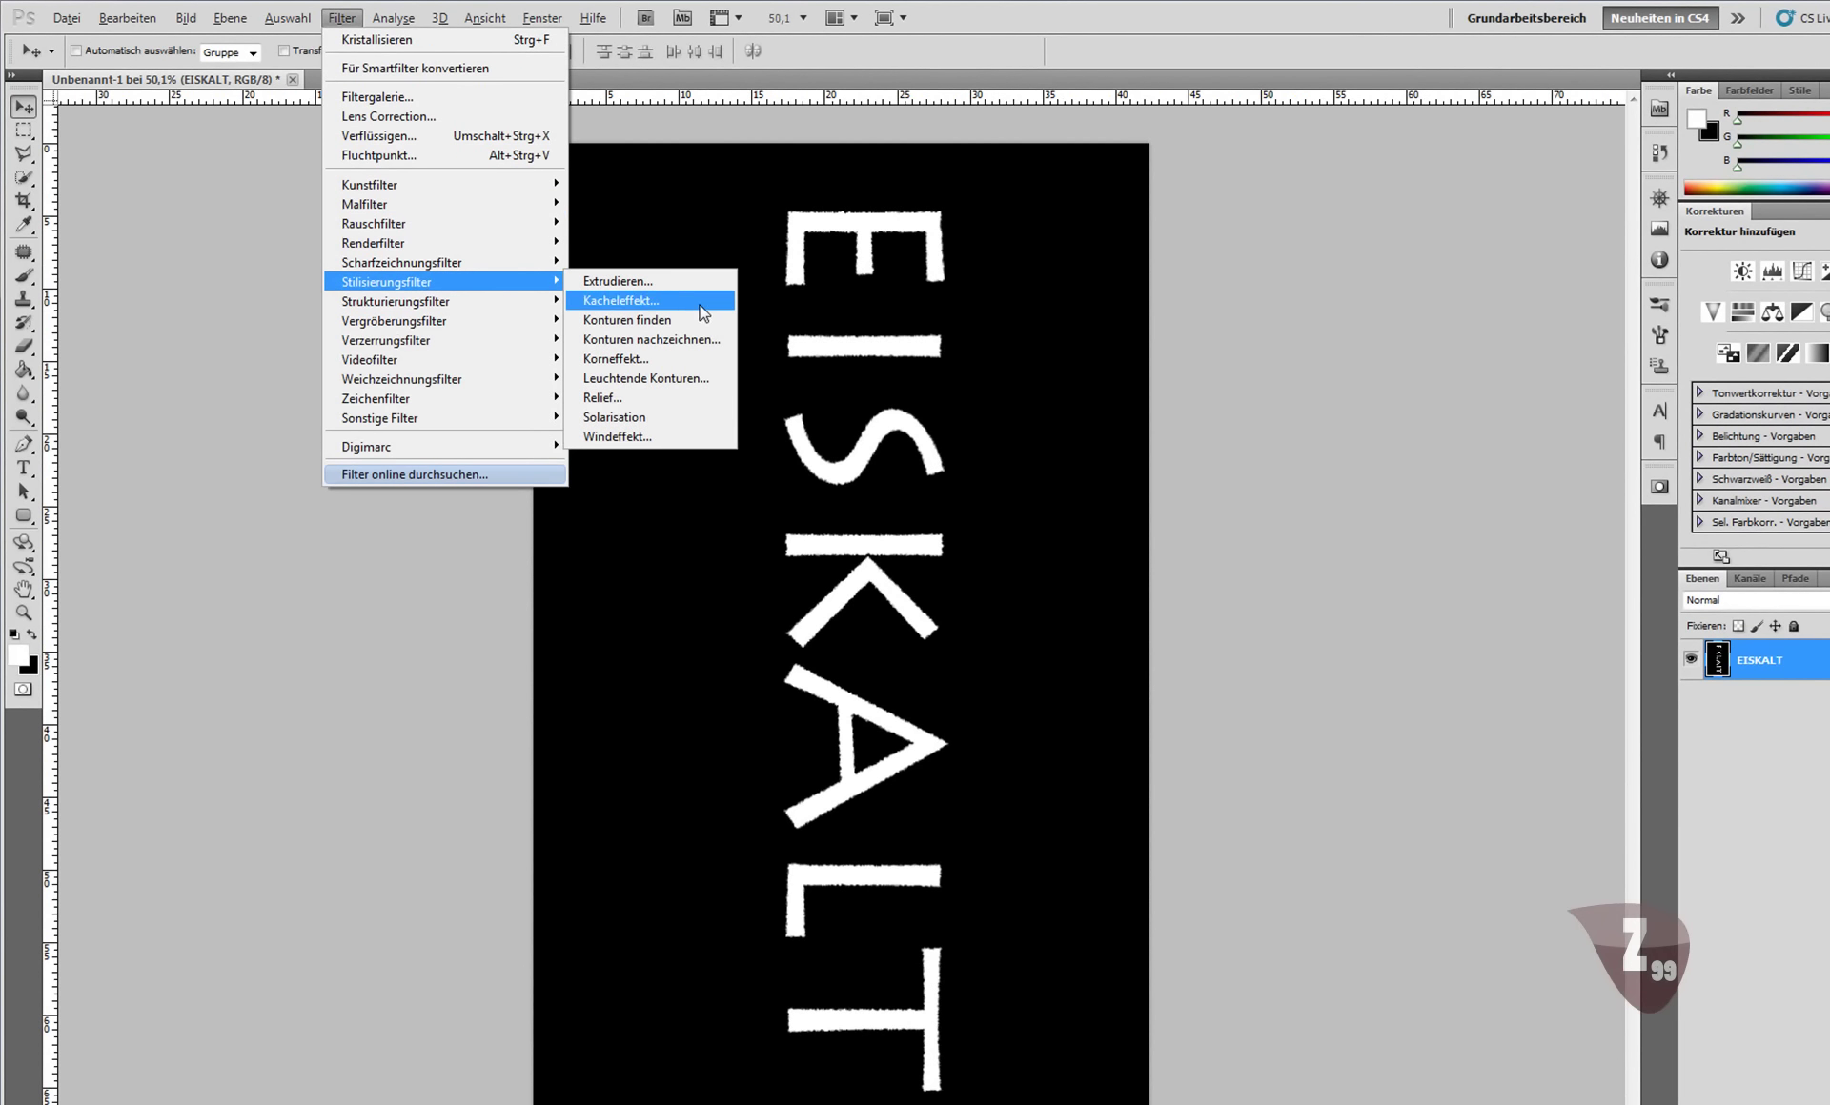
{"action": "left_click", "coordinate": [663, 438]}
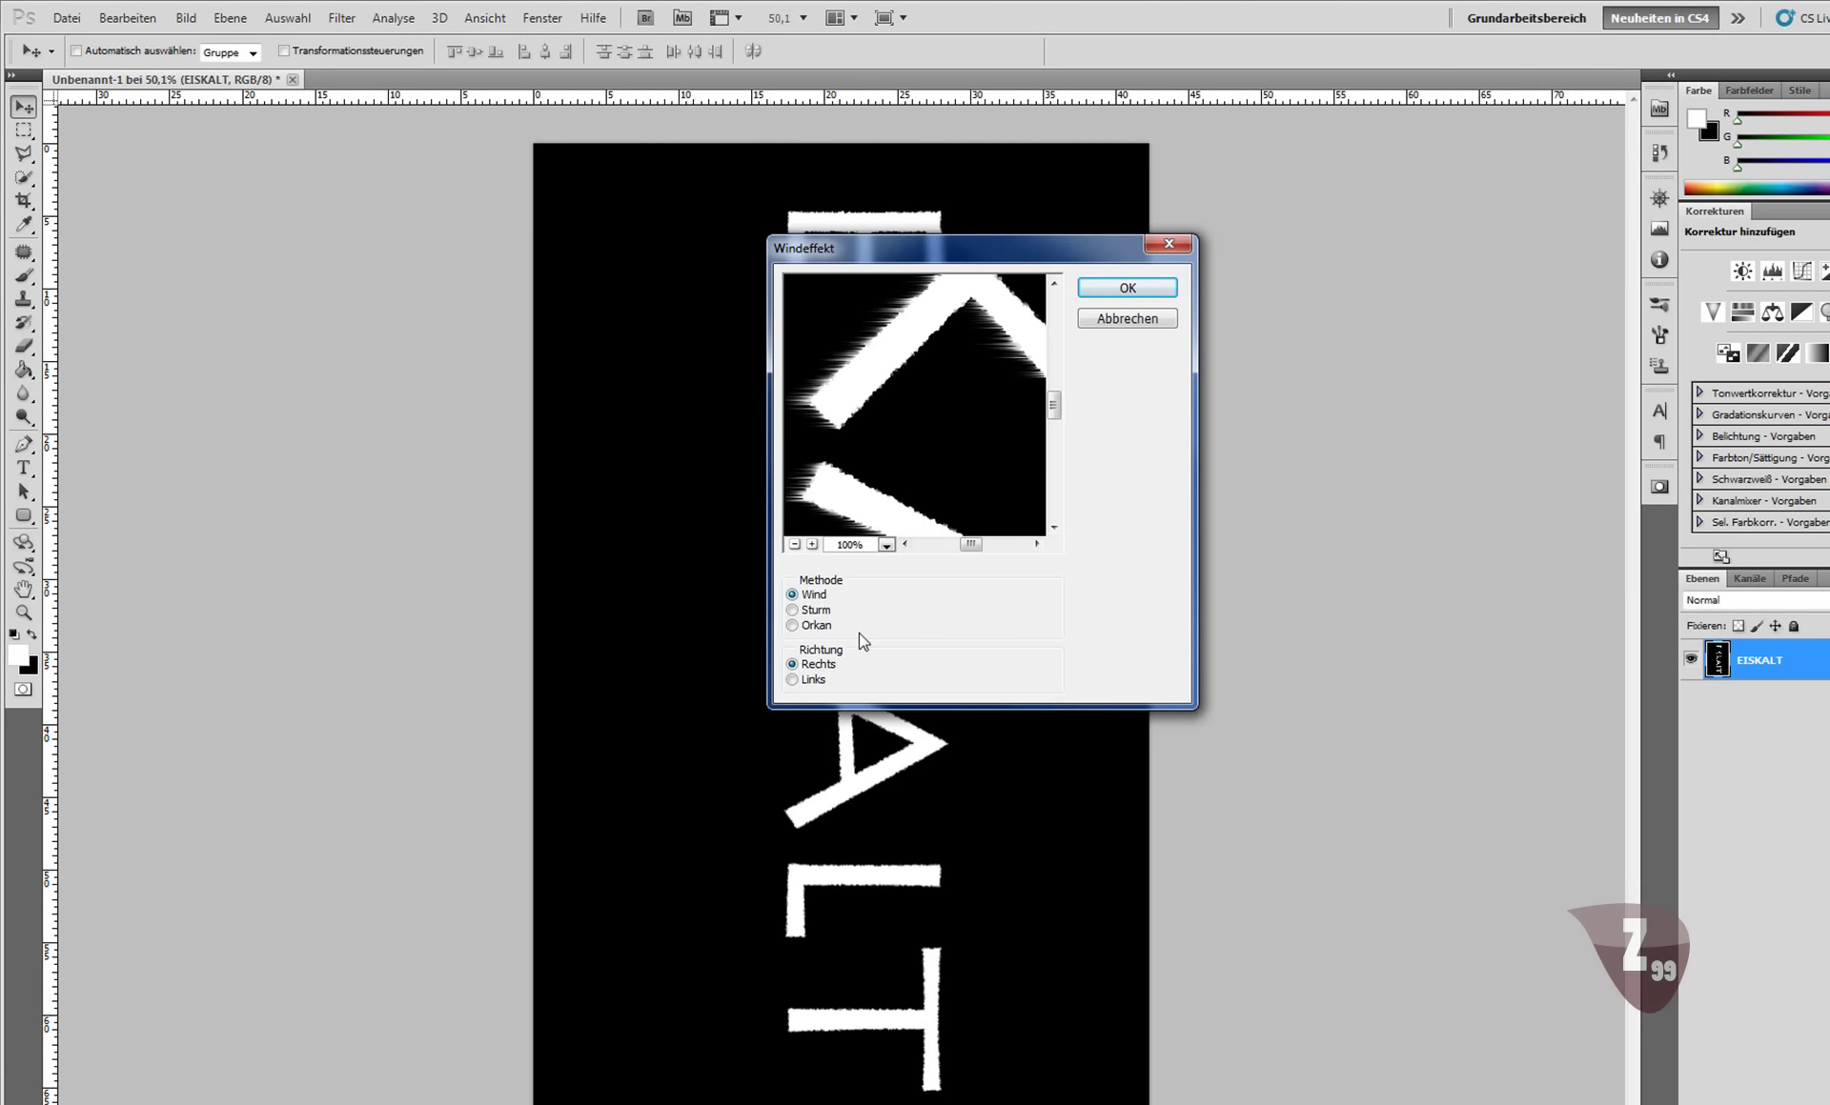
{"action": "left_click", "coordinate": [1105, 288]}
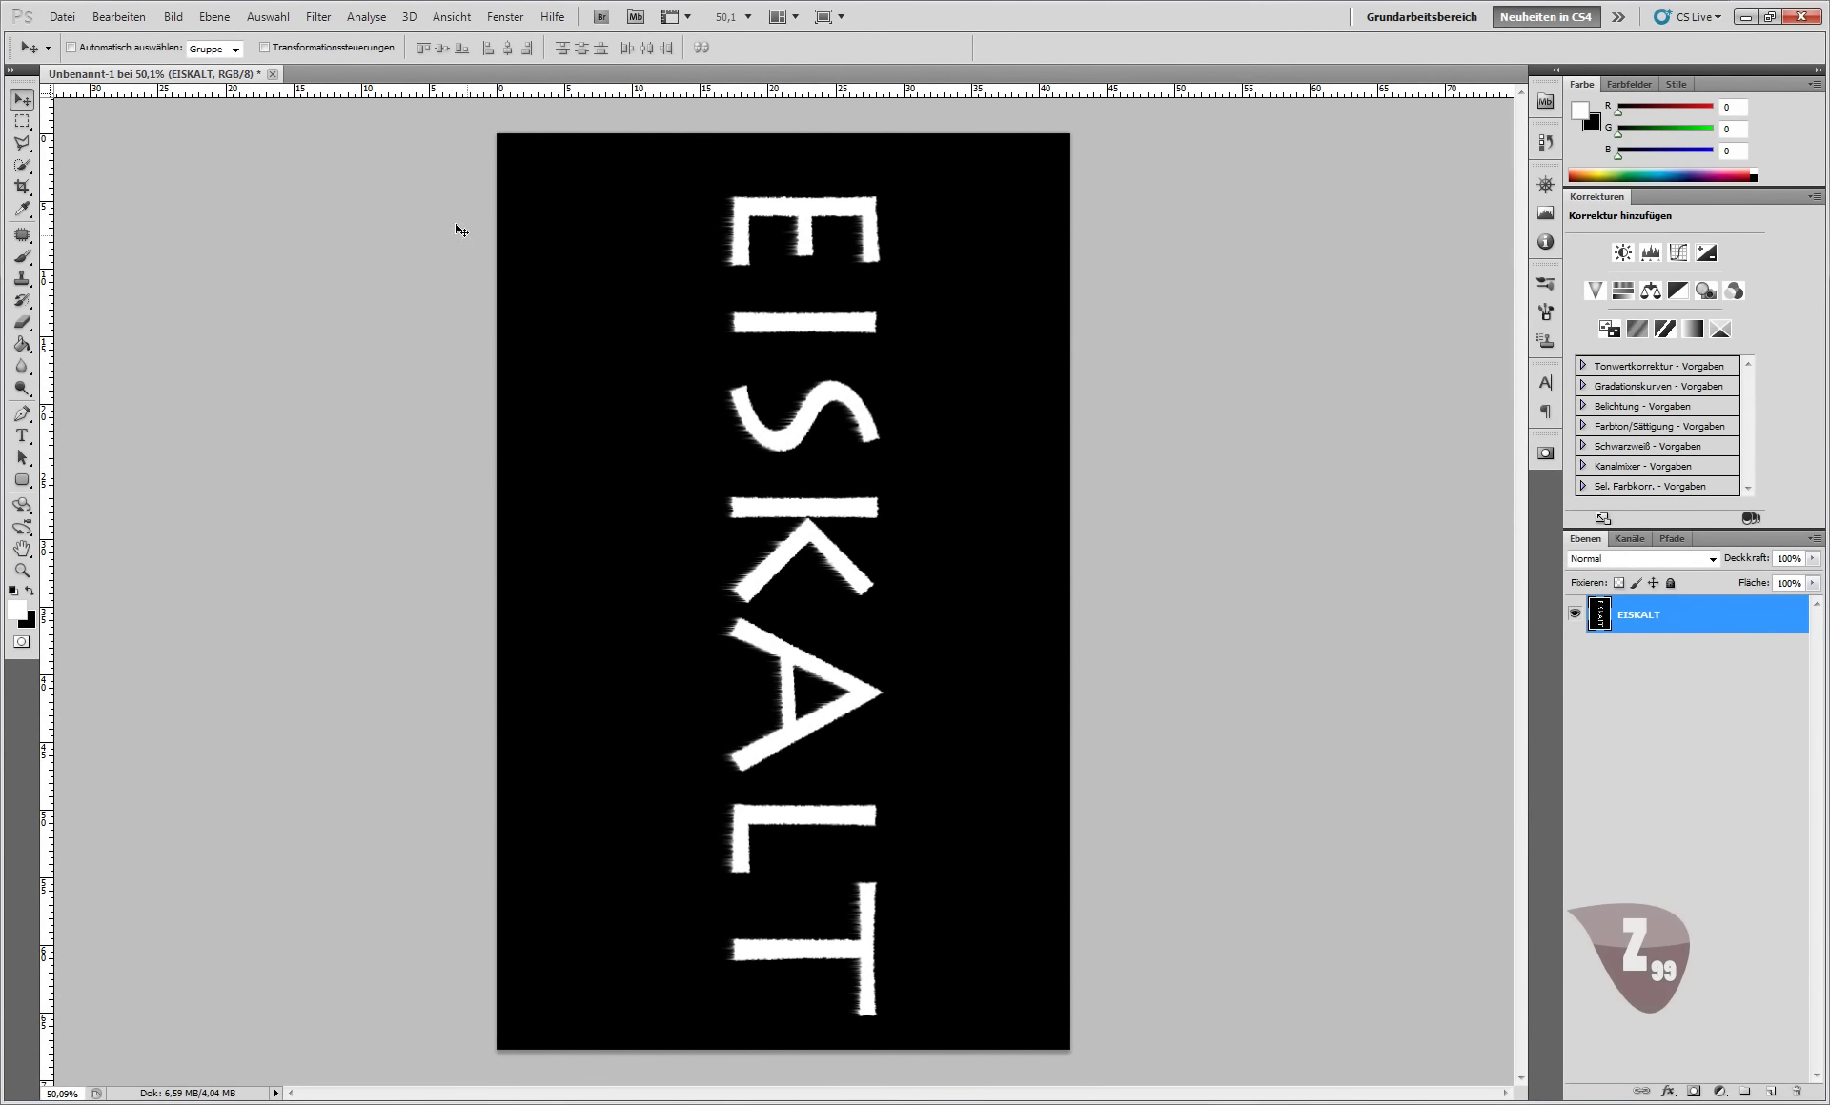
{"action": "left_click", "coordinate": [319, 16]}
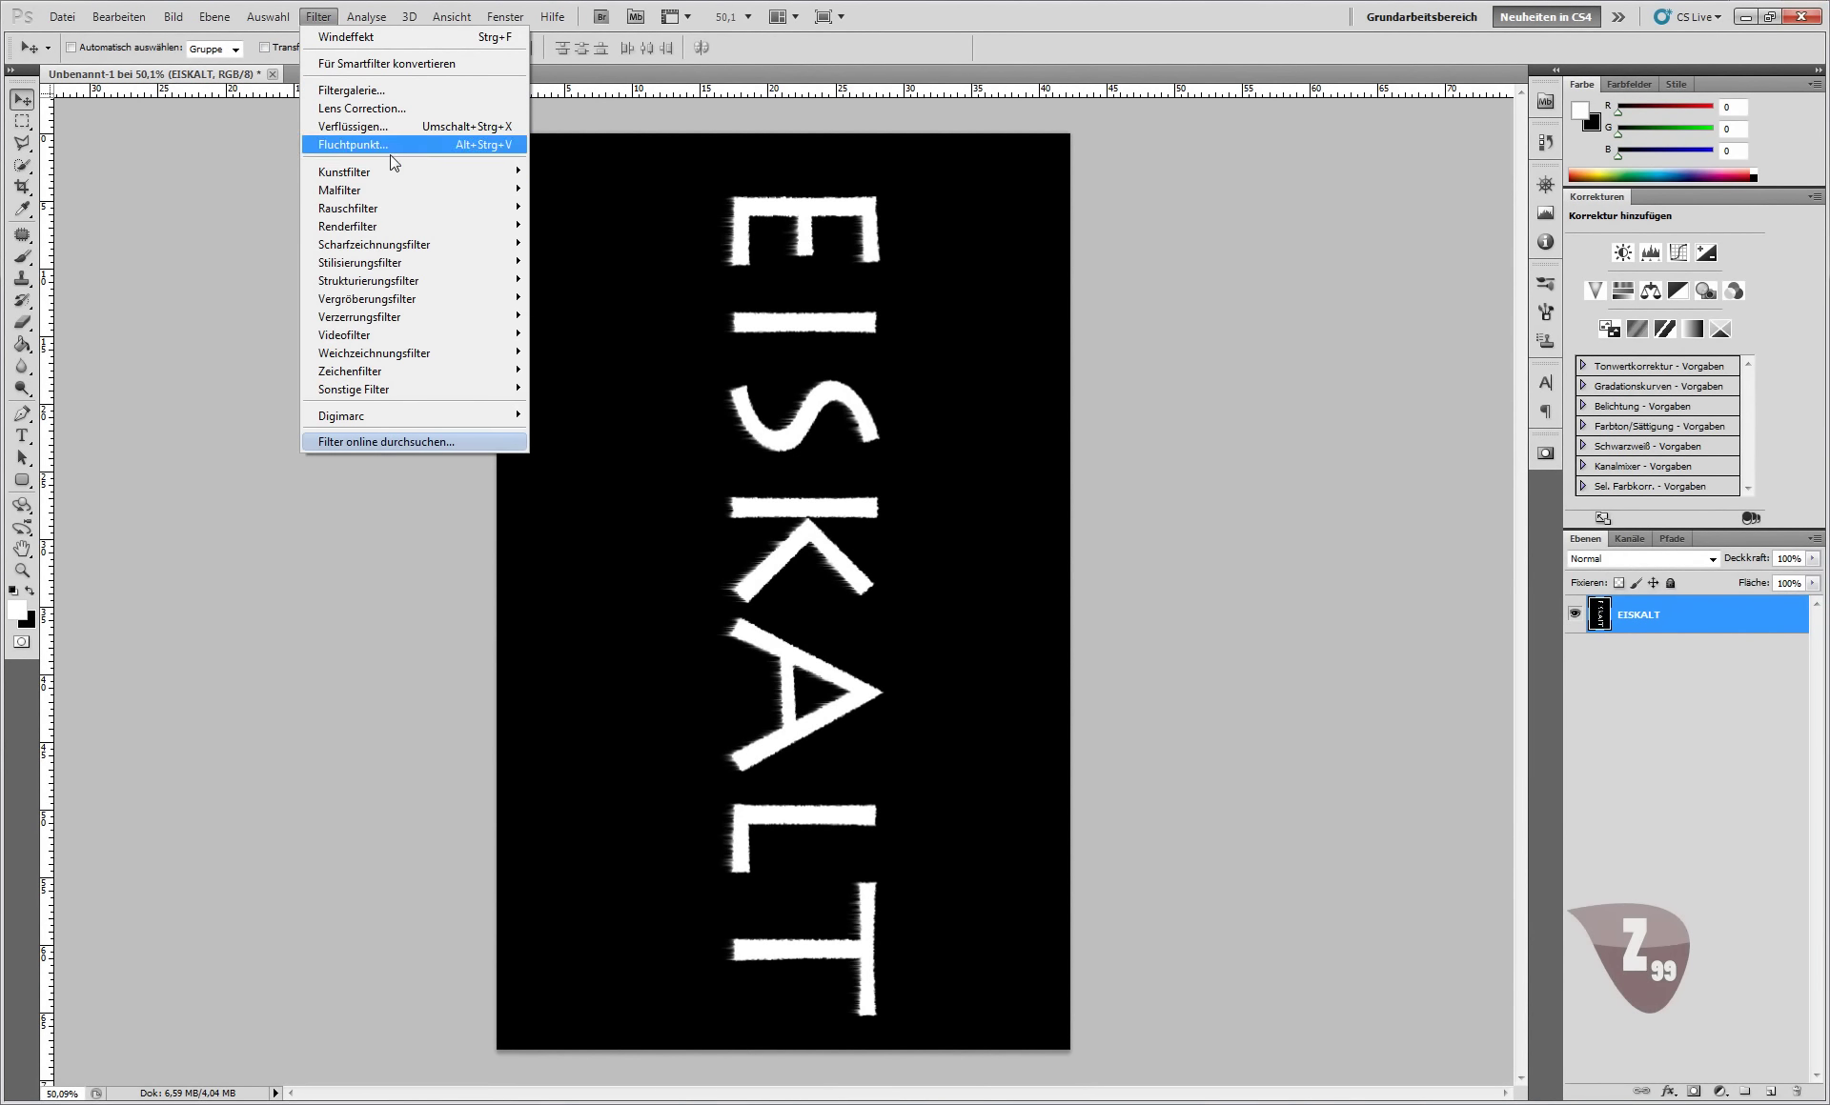
{"action": "mouse_move", "coordinate": [368, 298]}
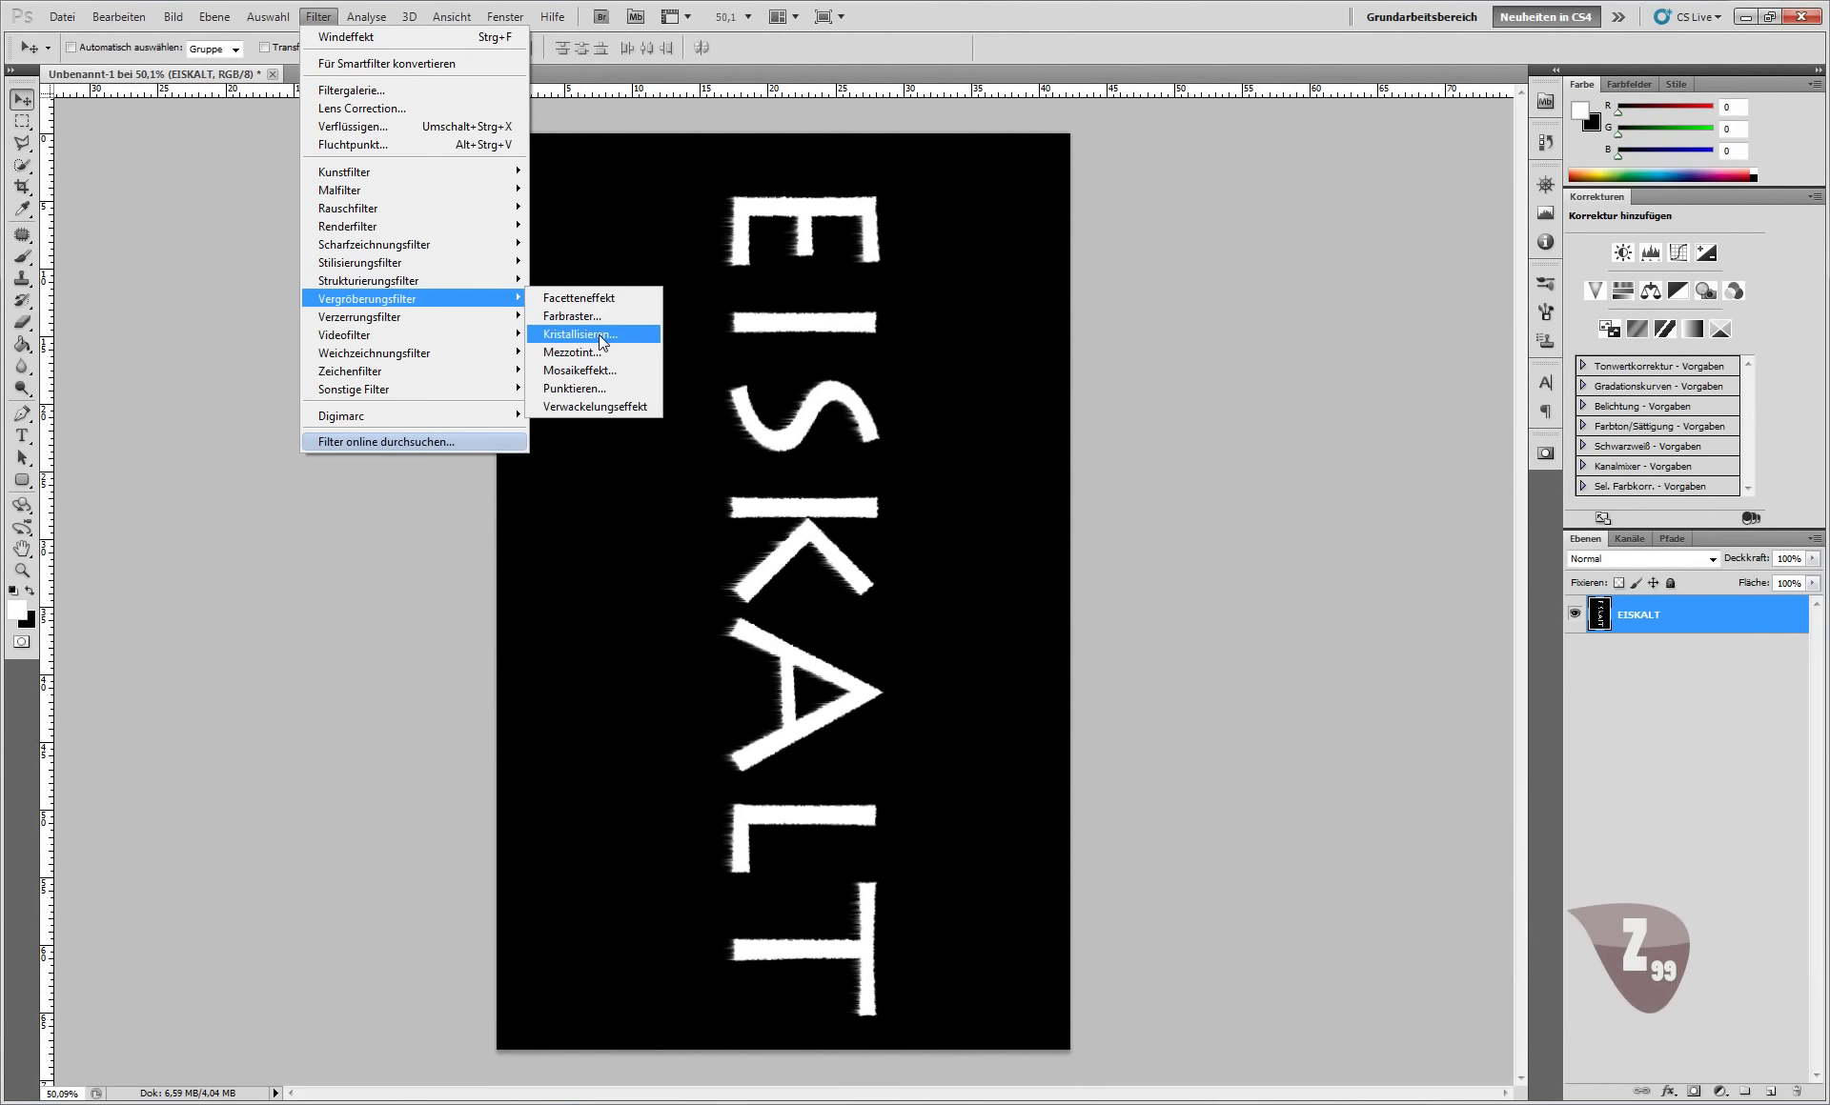
Apply Kristallisieren with Zellengröße 8 to the letter edges.
{"action": "left_click", "coordinate": [579, 335]}
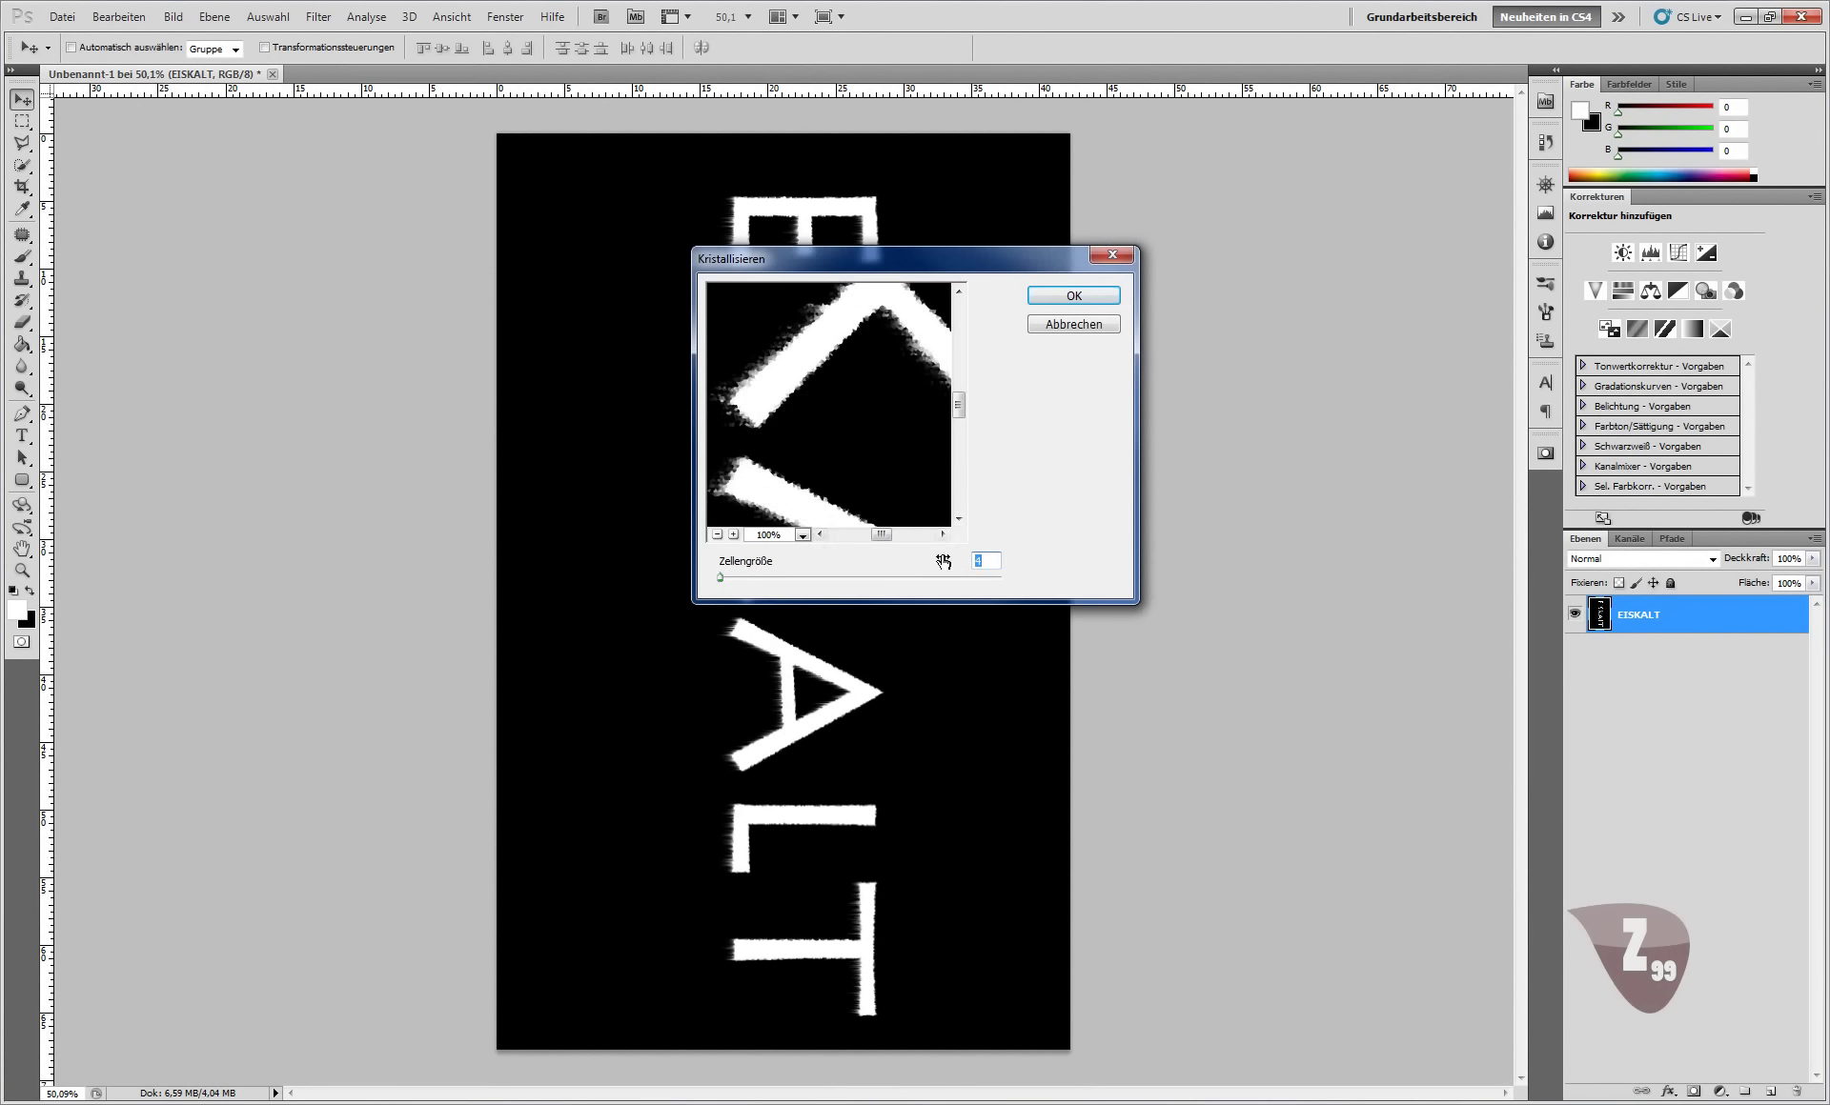
{"action": "type", "text": "4"}
{"action": "left_click_drag", "start_coordinate": [987, 562], "coordinate": [974, 562]}
{"action": "type", "text": "8"}
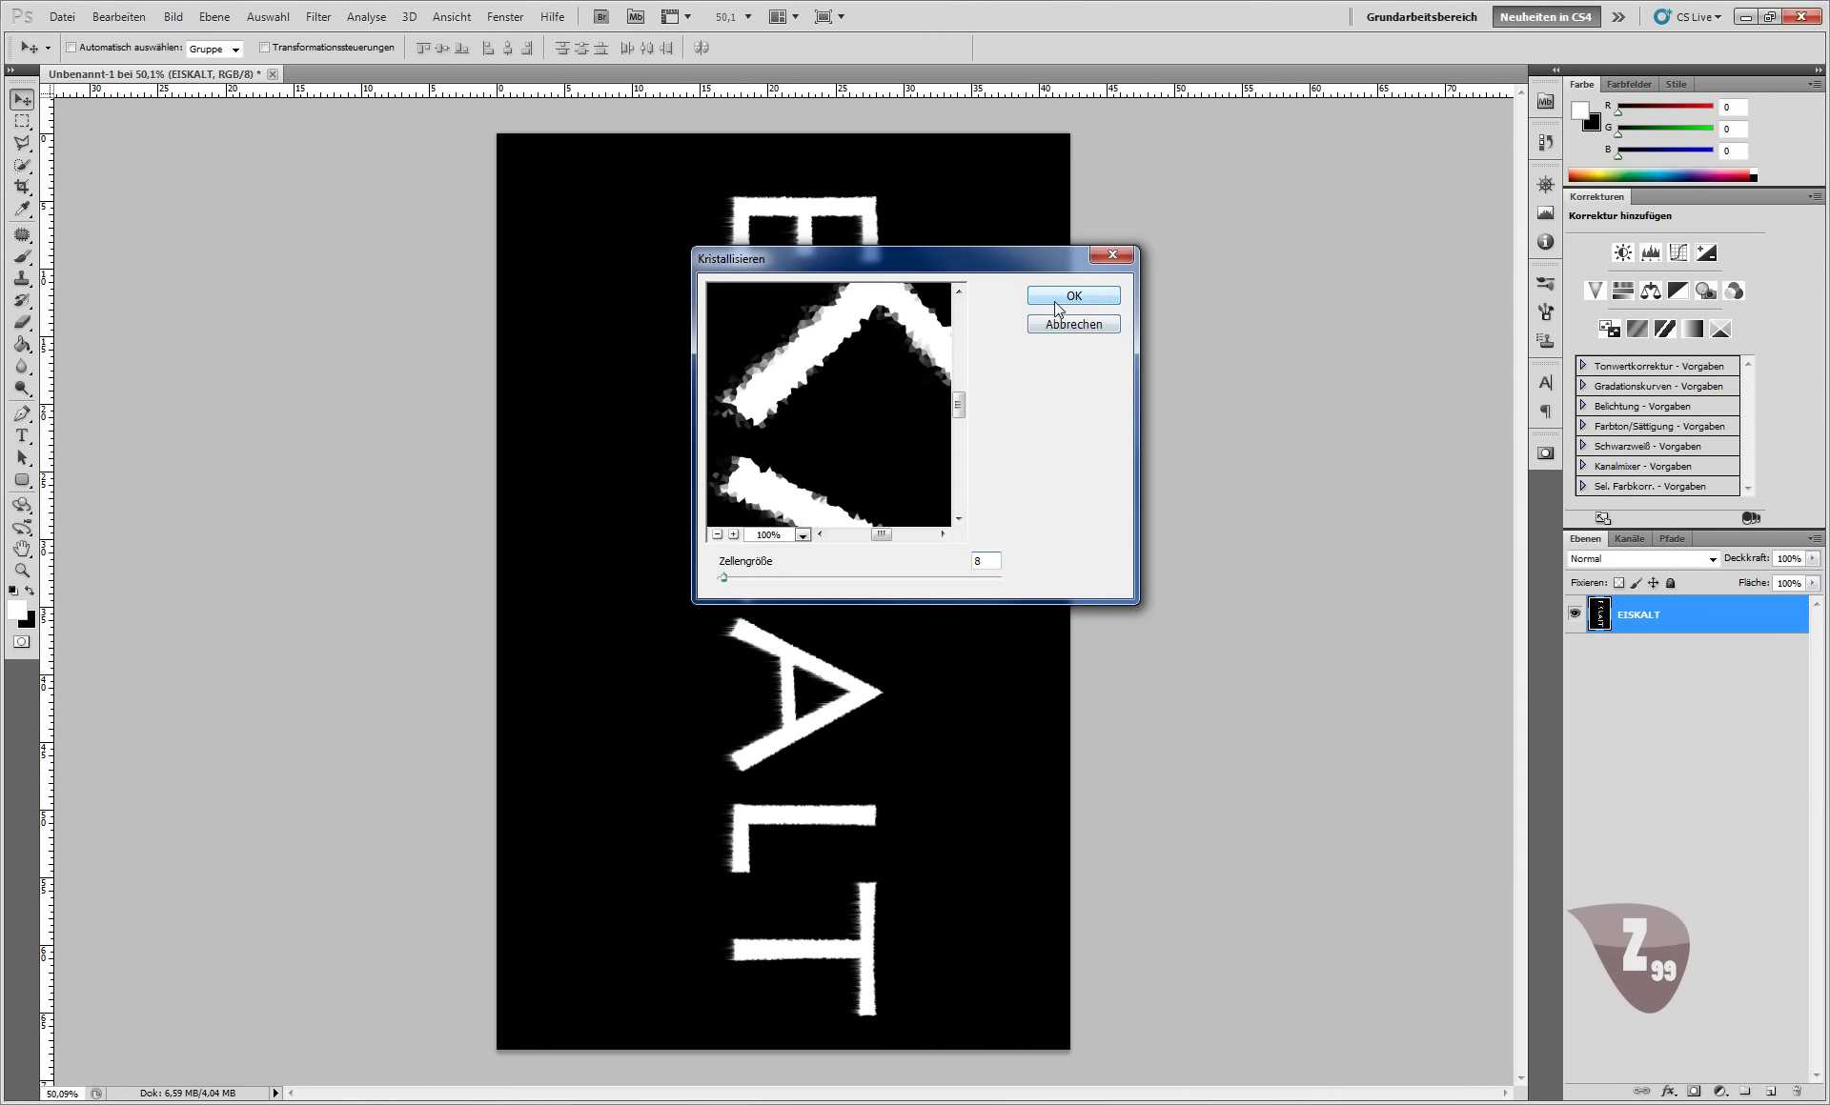
{"action": "left_click", "coordinate": [1056, 306]}
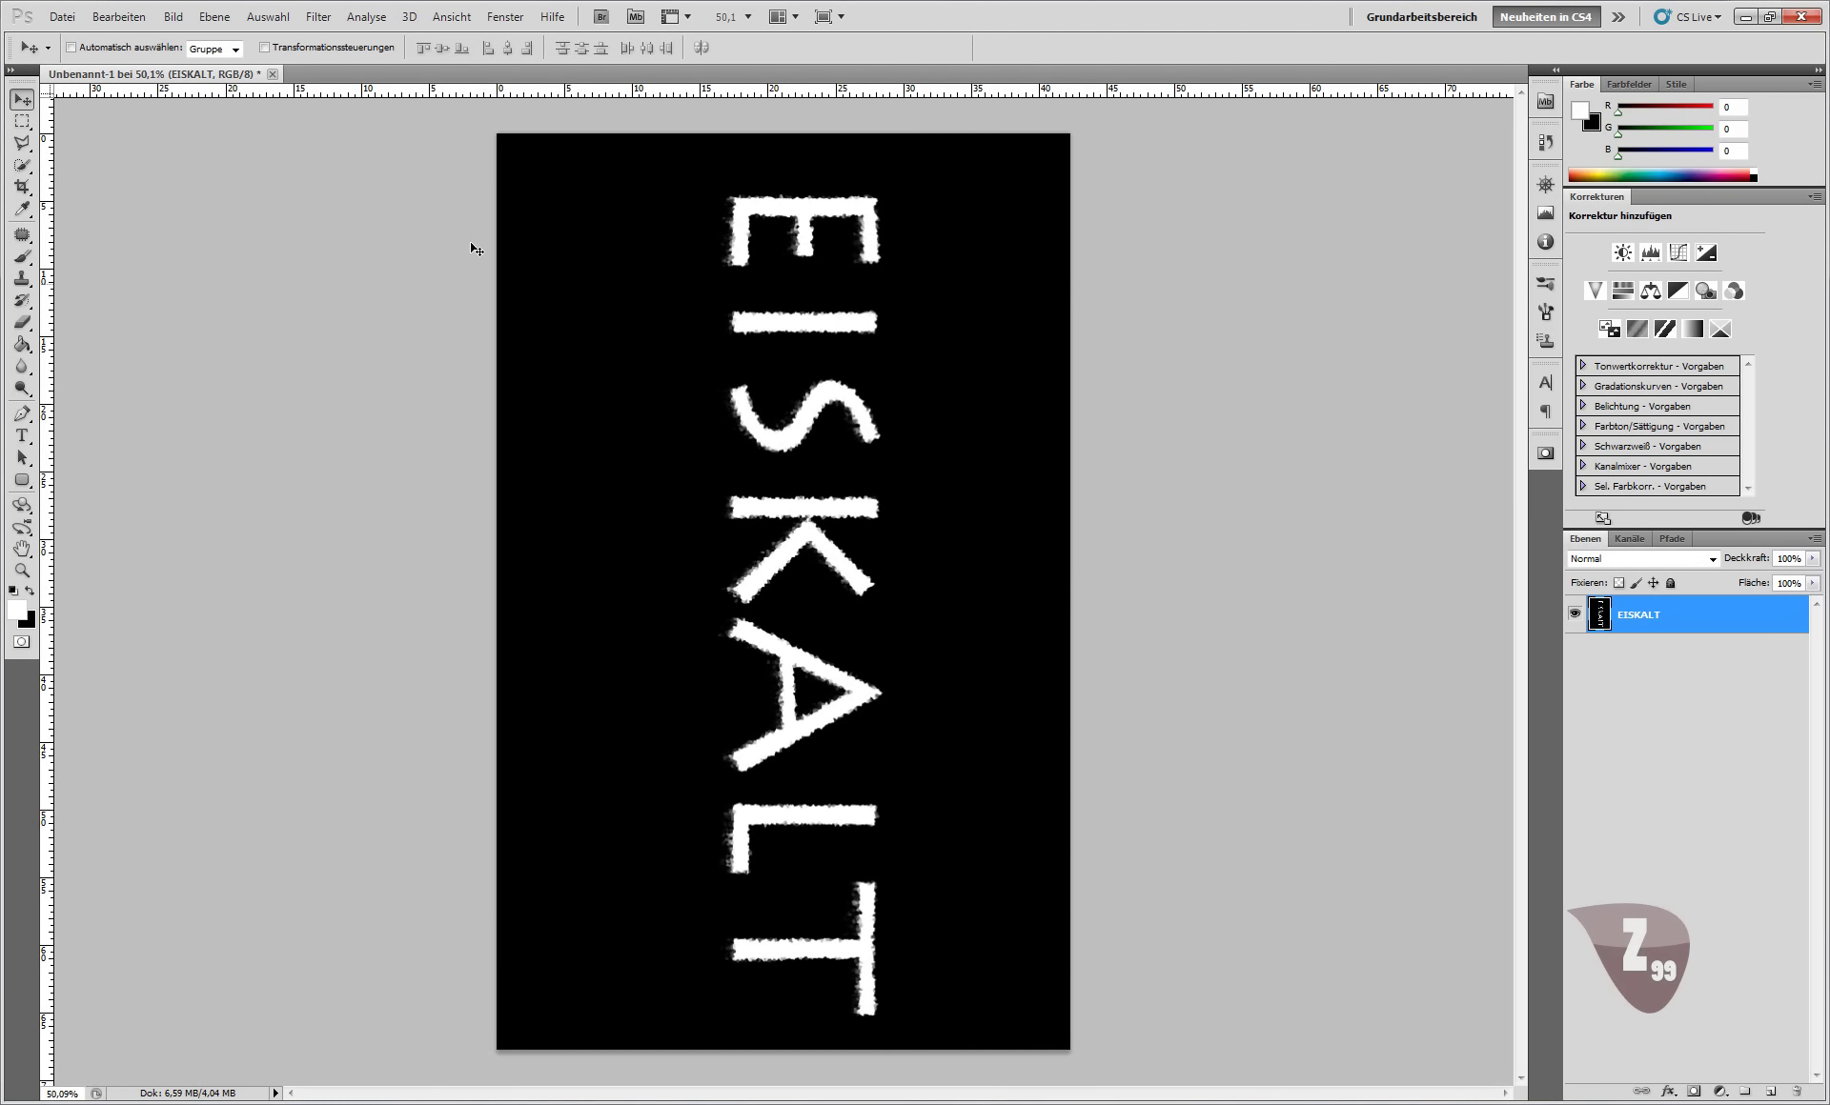
Apply a second Windeffekt pass to lengthen and thicken the streaks.
{"action": "left_click", "coordinate": [314, 17]}
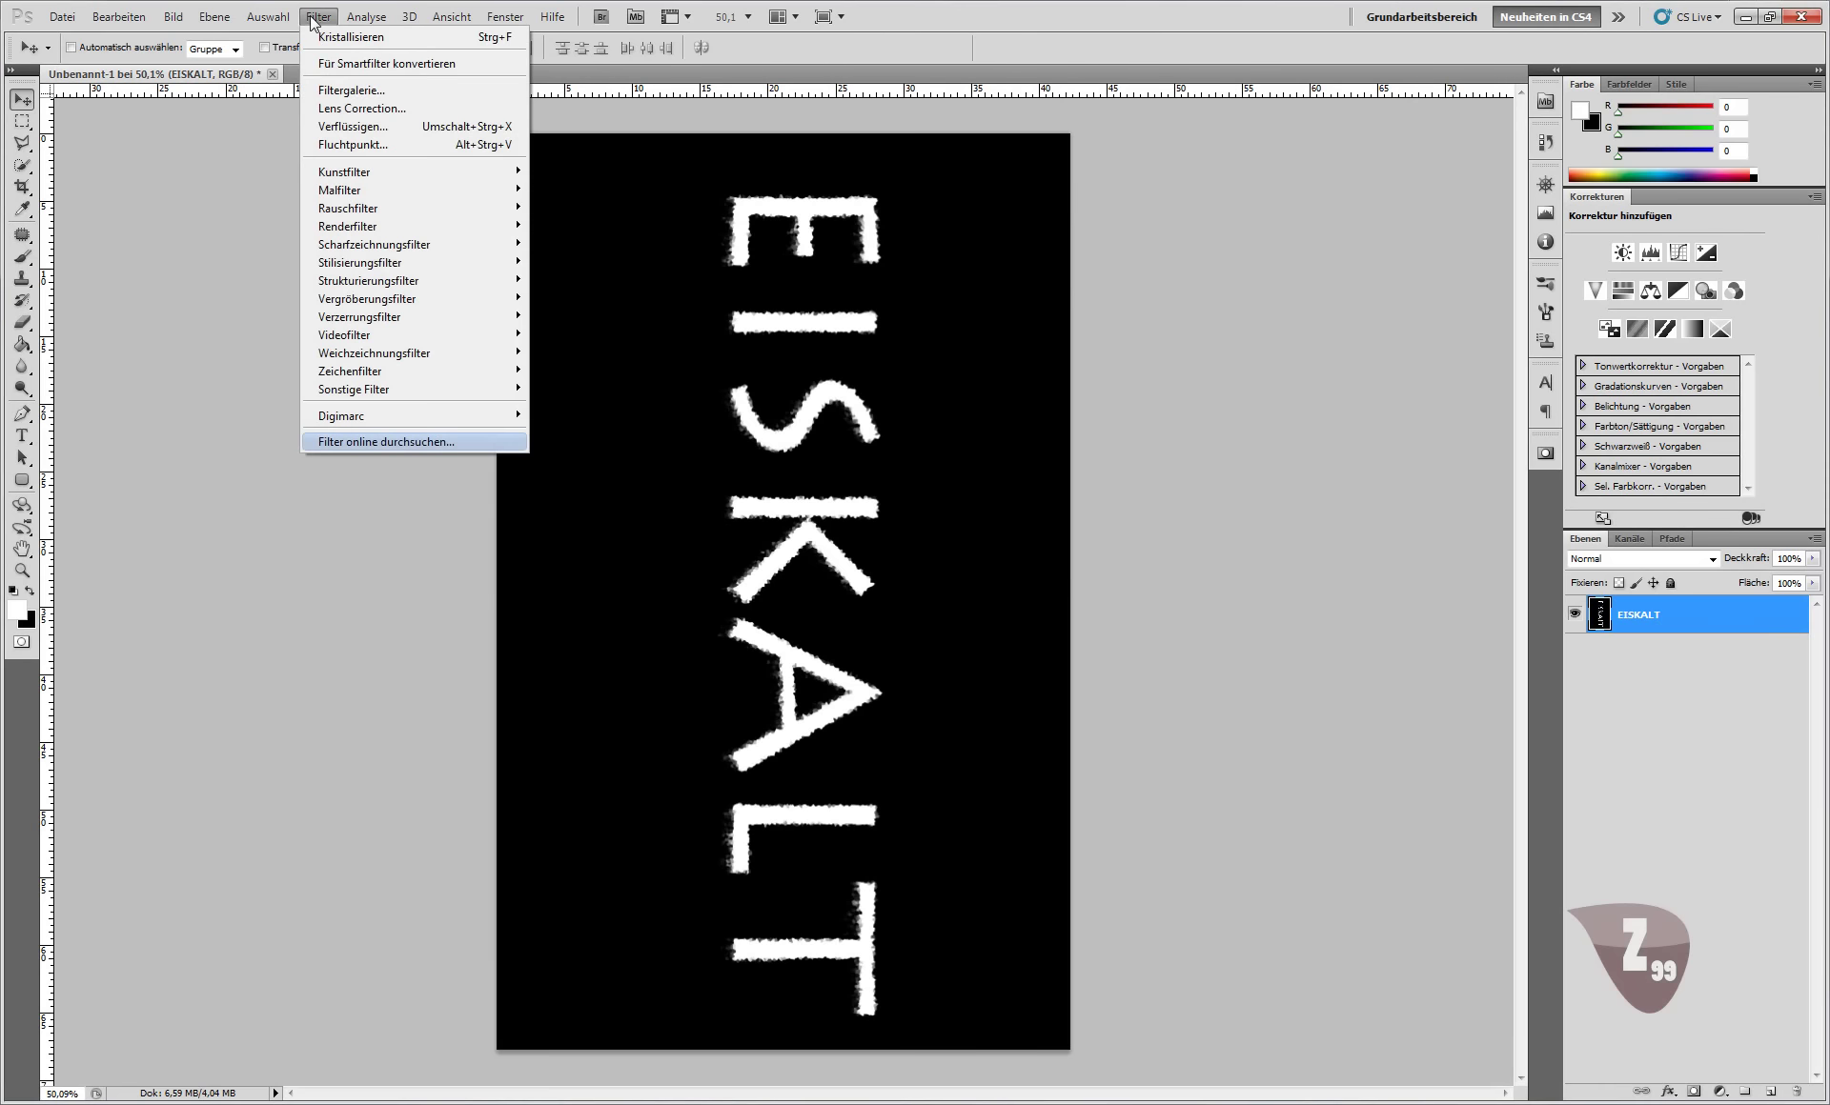
{"action": "mouse_move", "coordinate": [429, 282]}
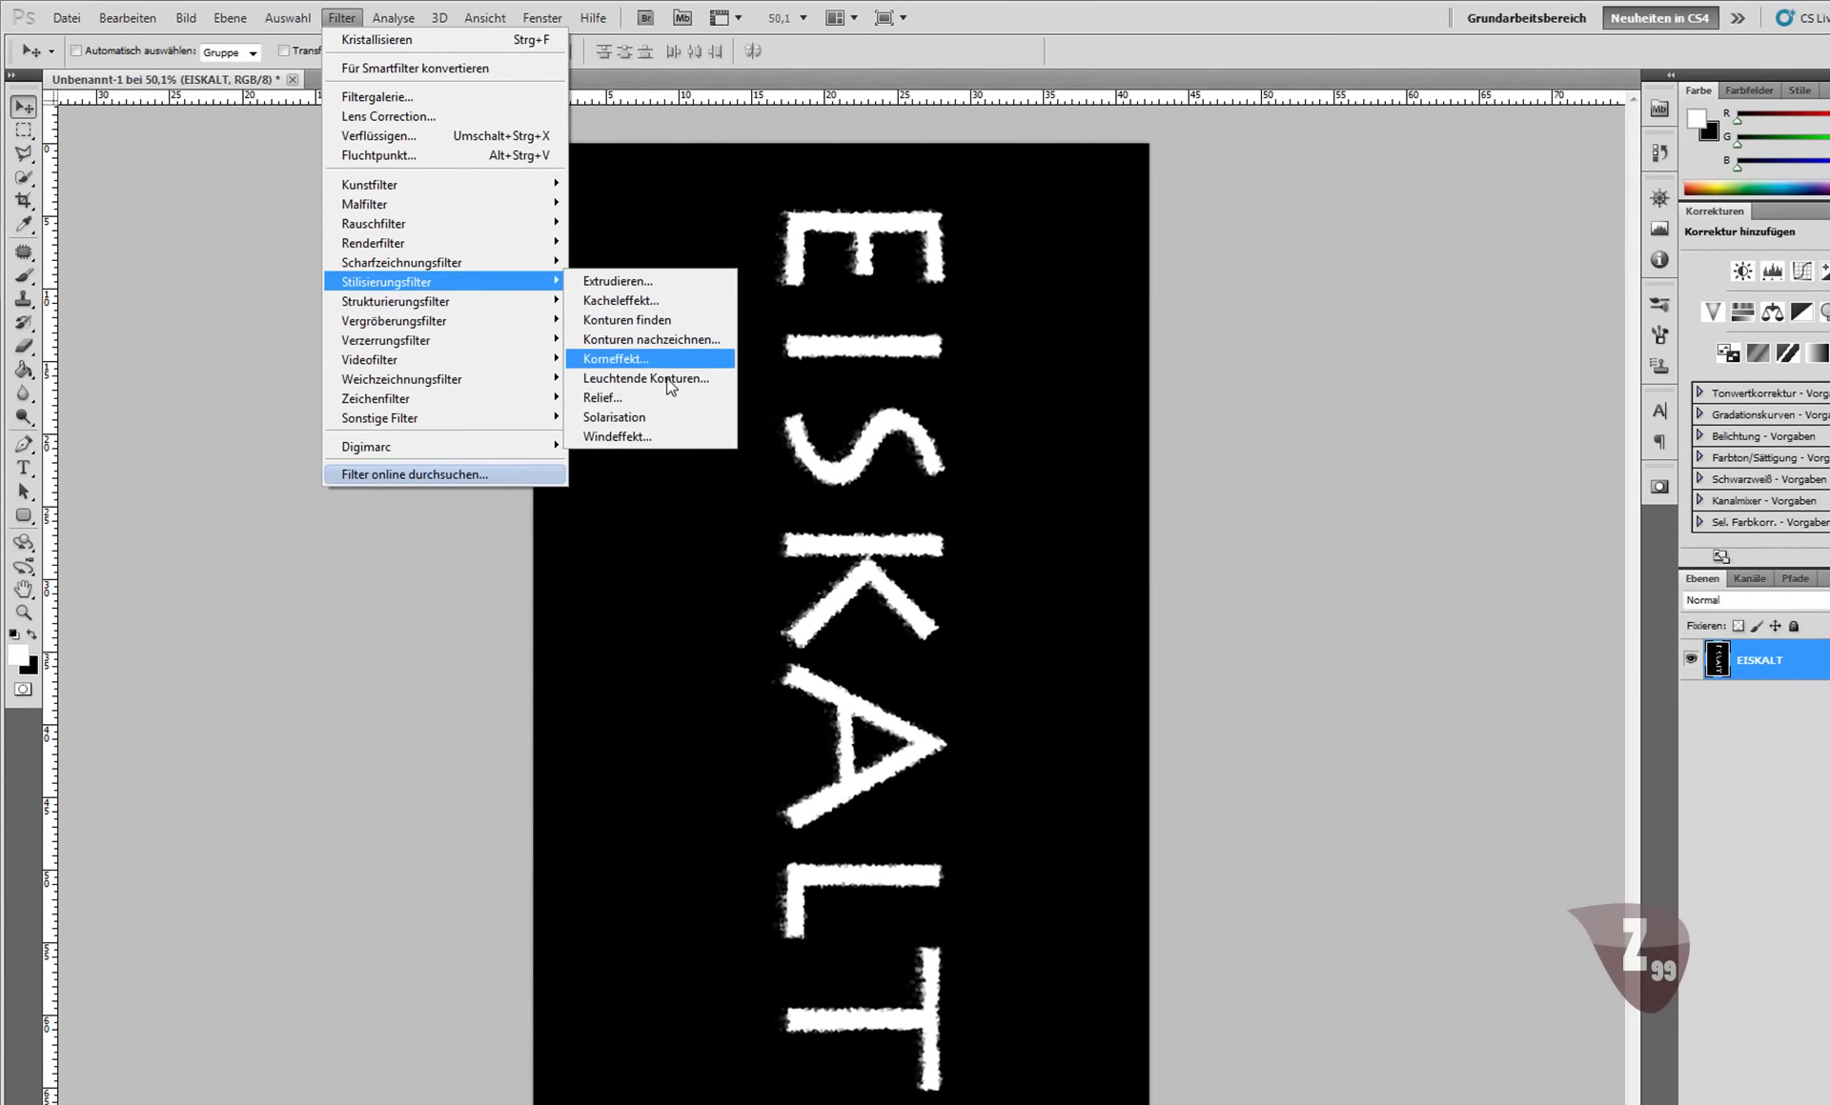
{"action": "left_click", "coordinate": [648, 434]}
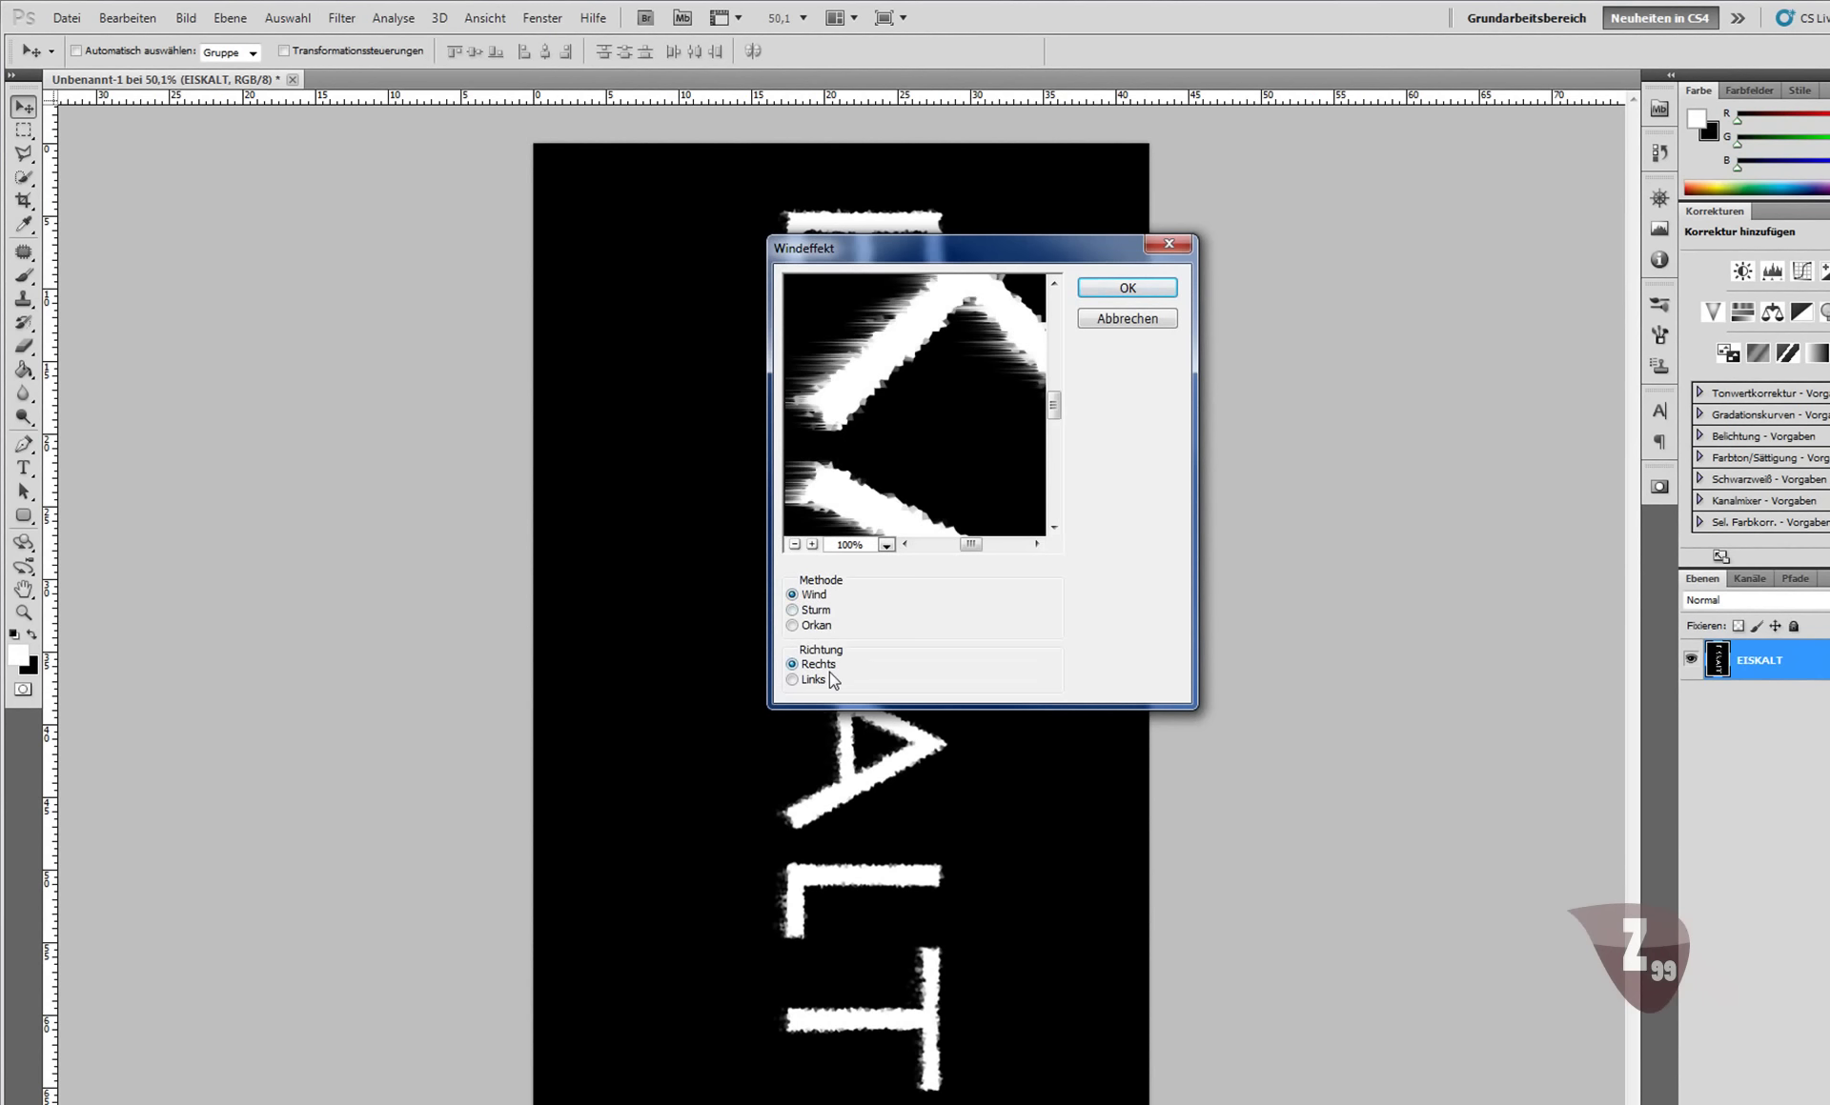
{"action": "left_click", "coordinate": [1096, 288]}
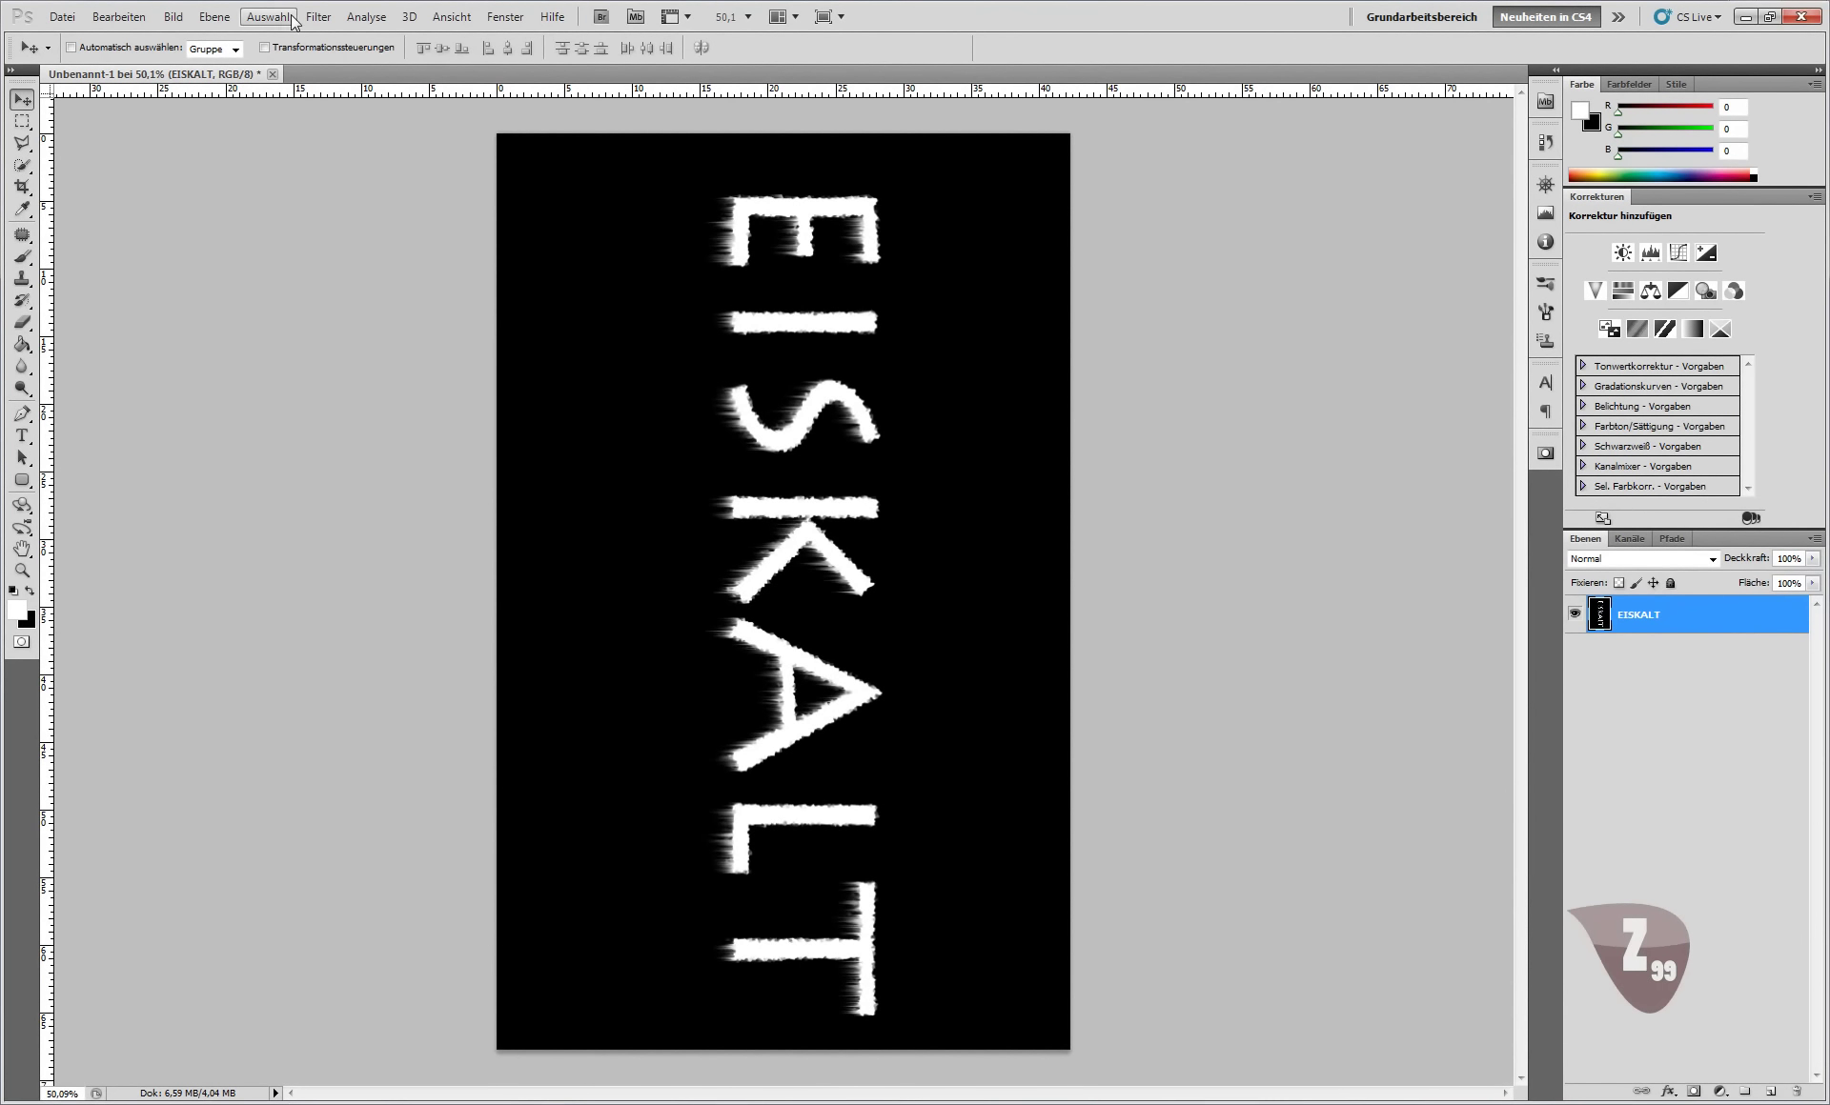
Rotate the canvas 90° counter-clockwise so EISKALT reads horizontally, then zoom in.
{"action": "left_click", "coordinate": [173, 16]}
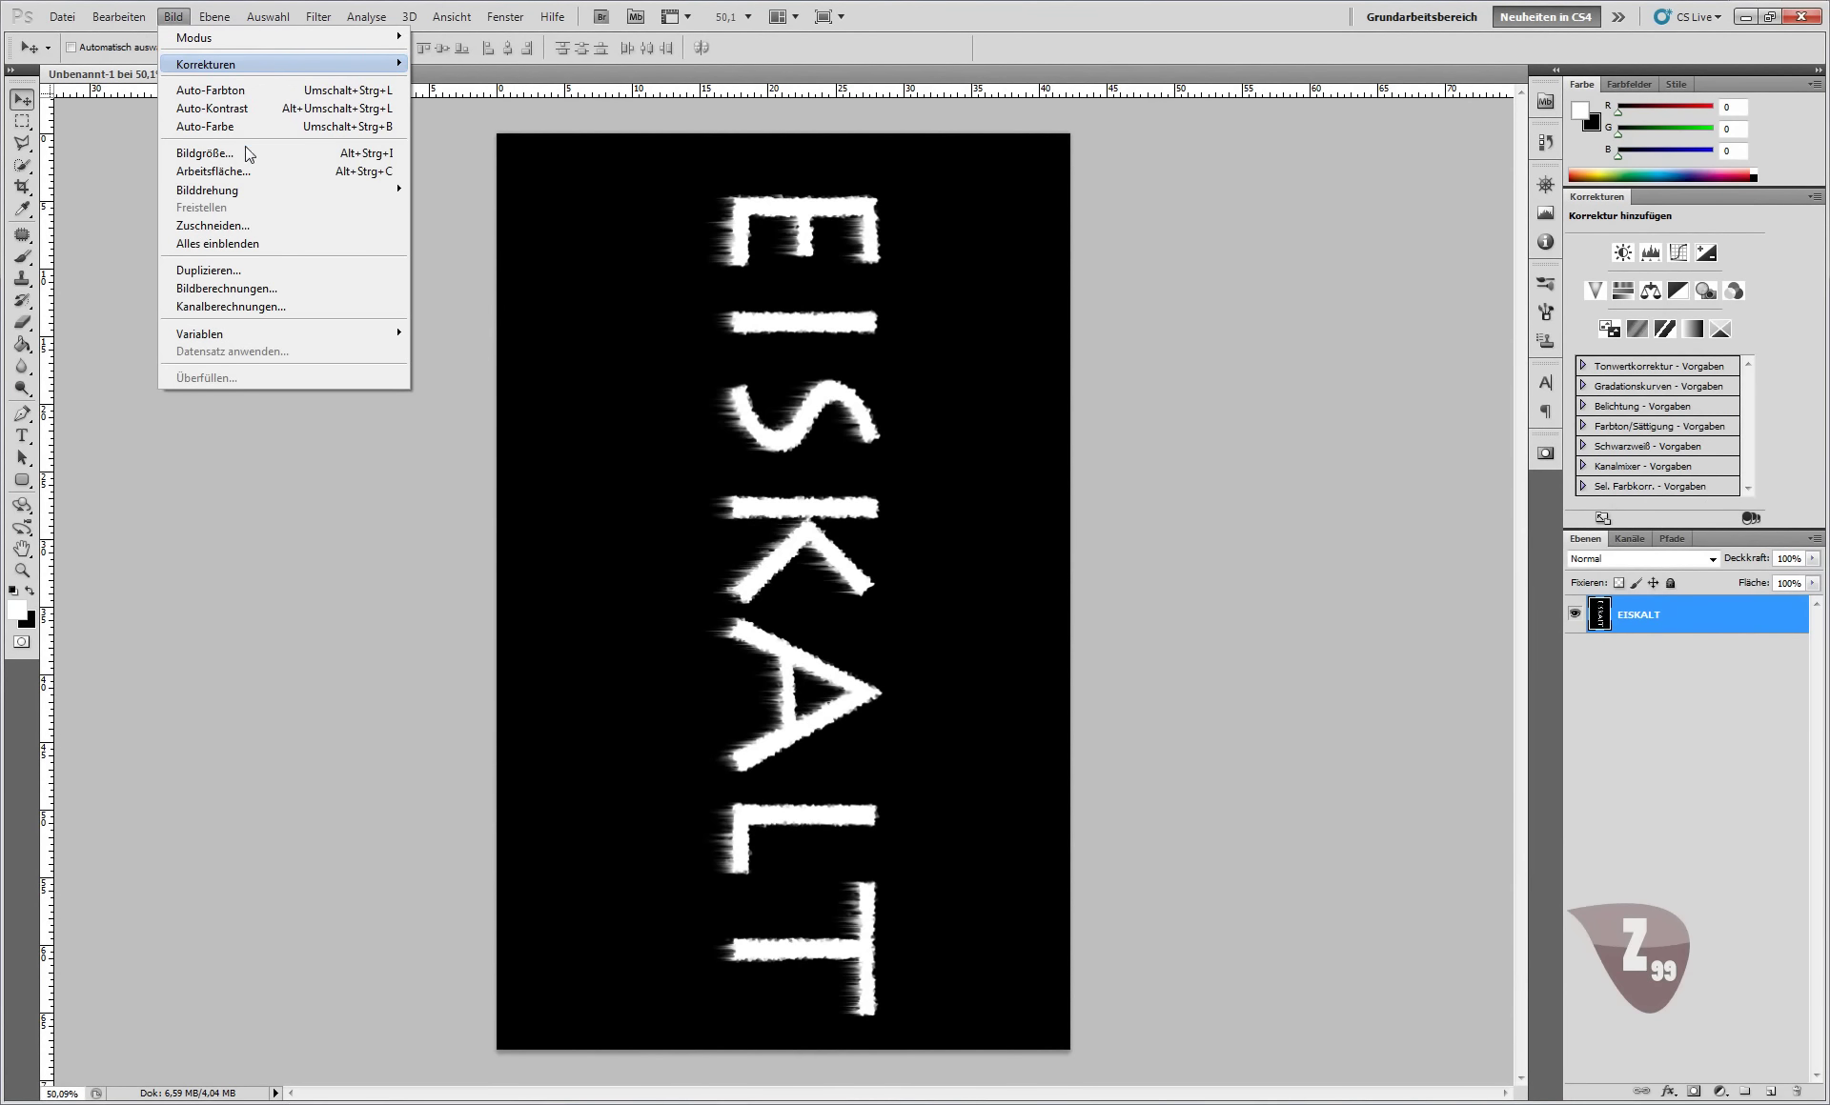
{"action": "mouse_move", "coordinate": [200, 189]}
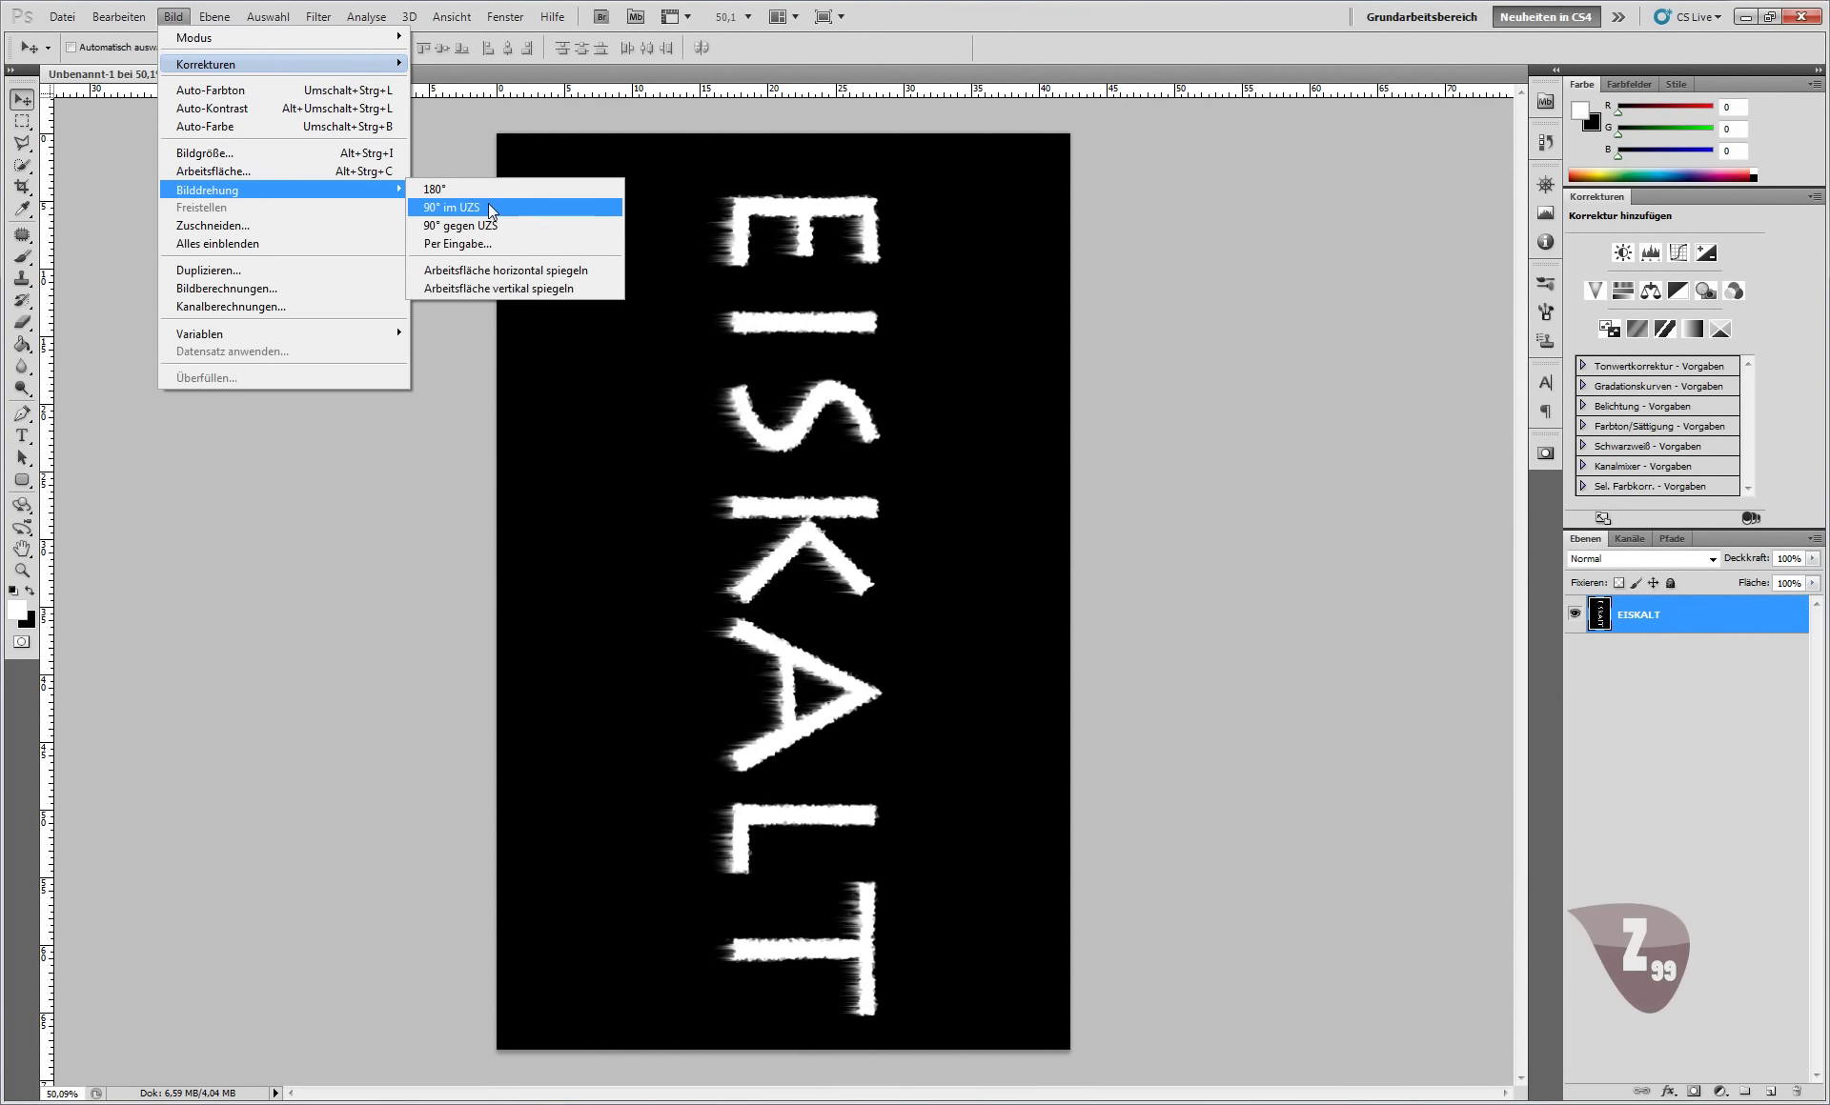
{"action": "left_click", "coordinate": [497, 225]}
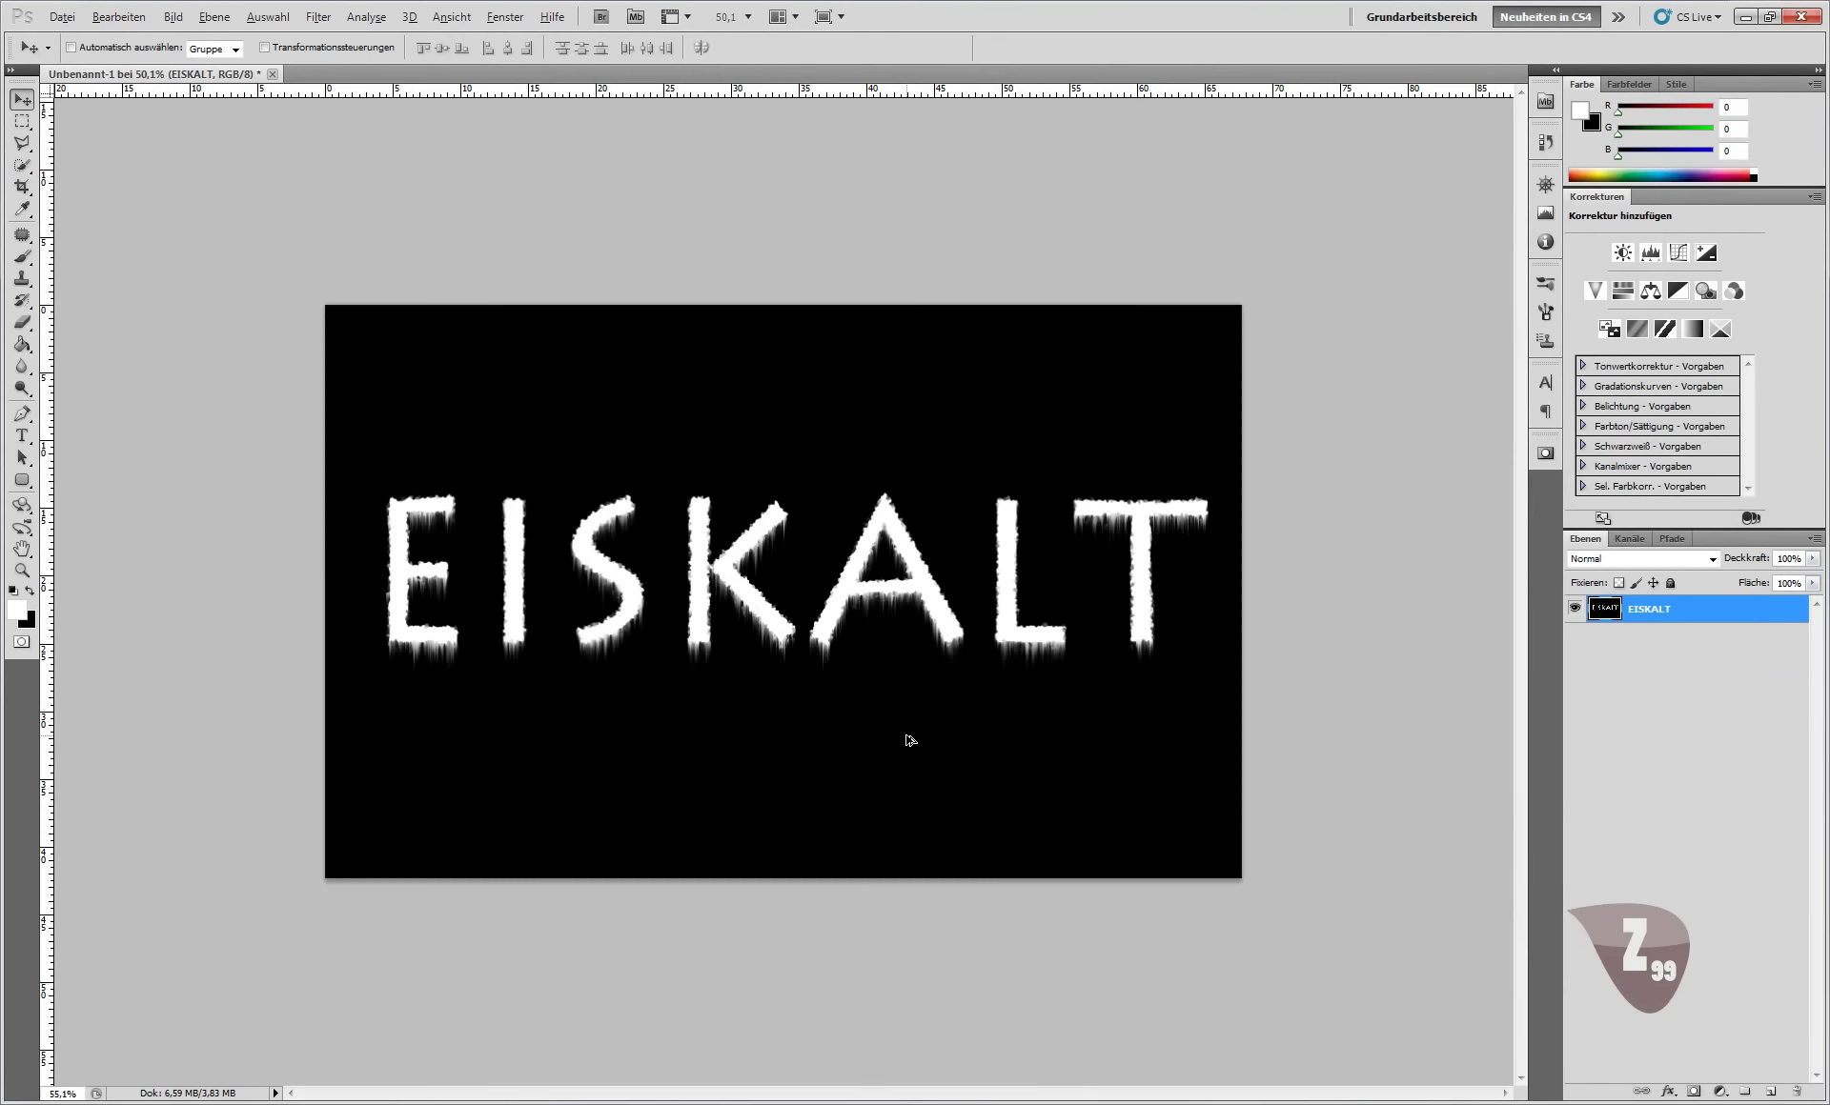
{"action": "scroll", "coordinate": [895, 729], "scroll_direction": "up", "scroll_amount": 2}
{"action": "scroll", "coordinate": [839, 696], "scroll_direction": "up", "scroll_amount": 1}
{"action": "scroll", "coordinate": [820, 695], "scroll_direction": "up", "scroll_amount": 1}
{"action": "scroll", "coordinate": [834, 714], "scroll_direction": "down", "scroll_amount": 1}
{"action": "key", "text": "alt"}
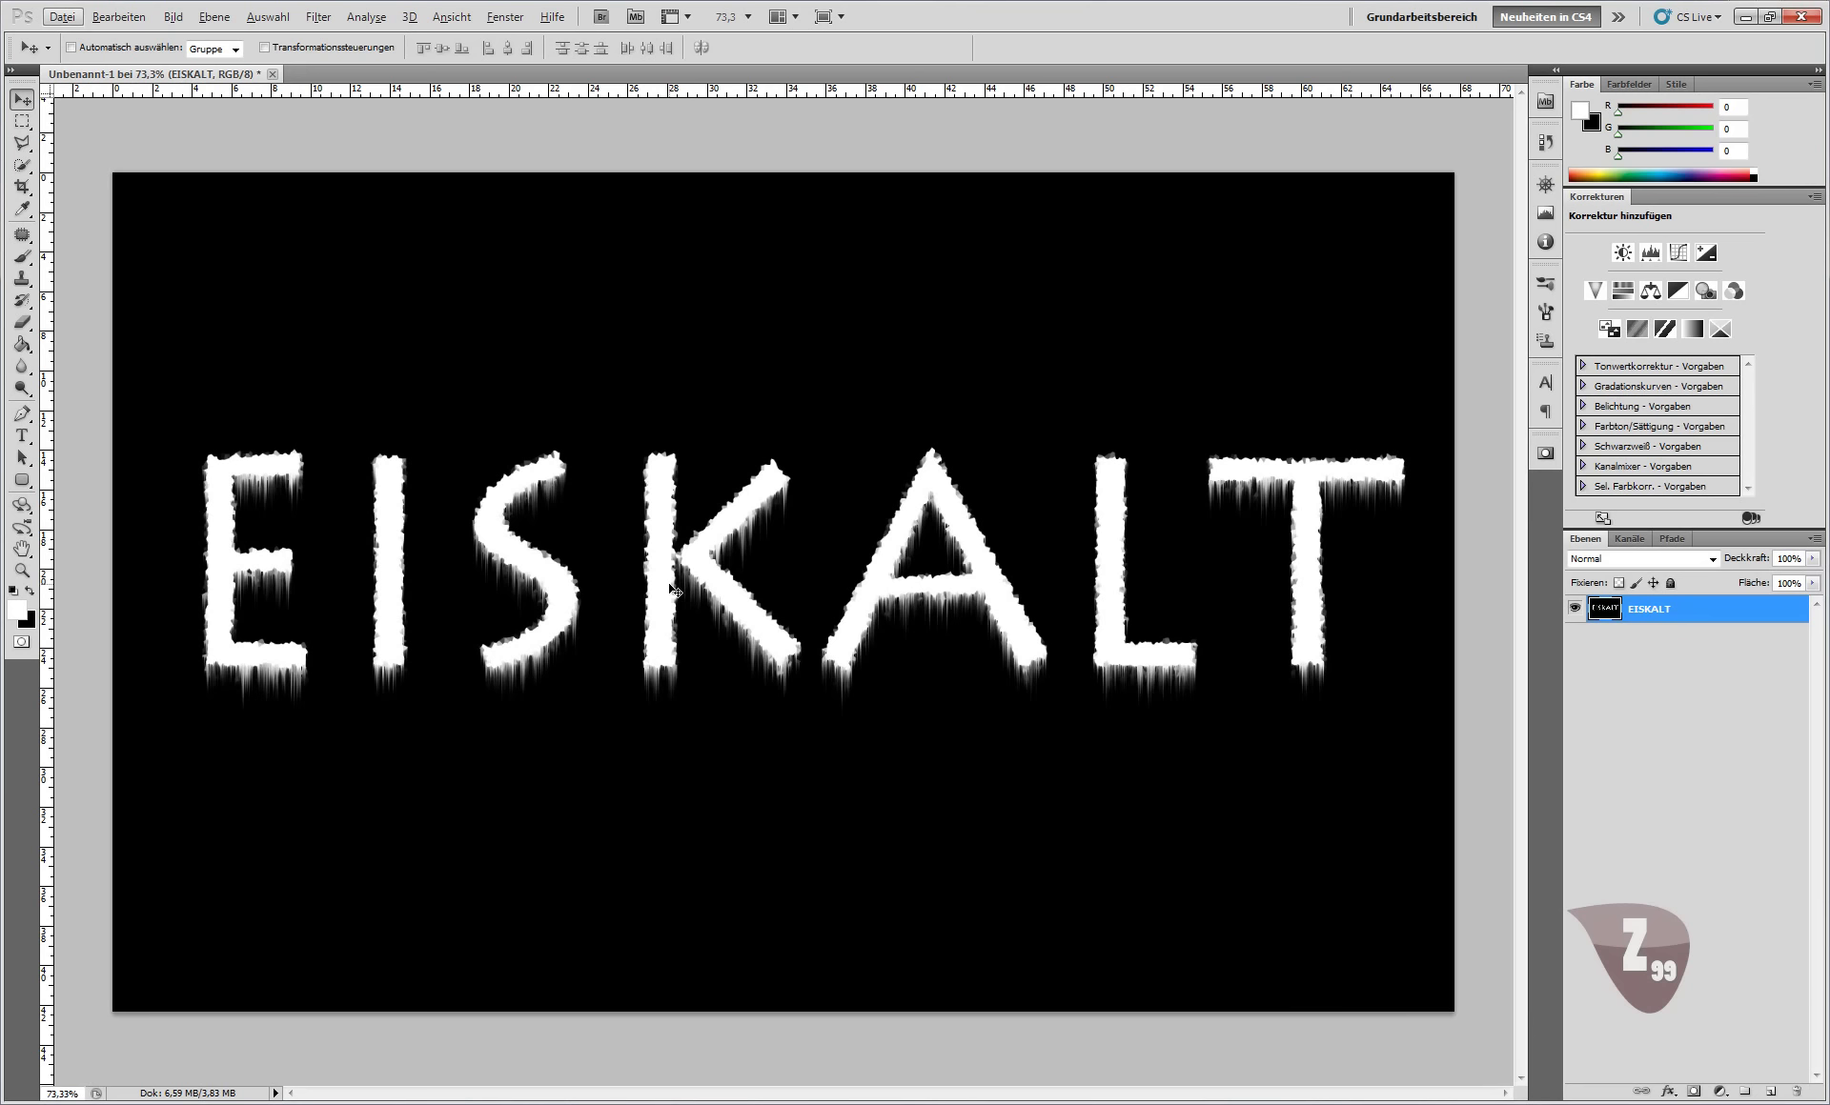
Apply Farbbalance with the midtones Gelb/Blau slider pushed fully to Blau (+100).
{"action": "left_click", "coordinate": [174, 17]}
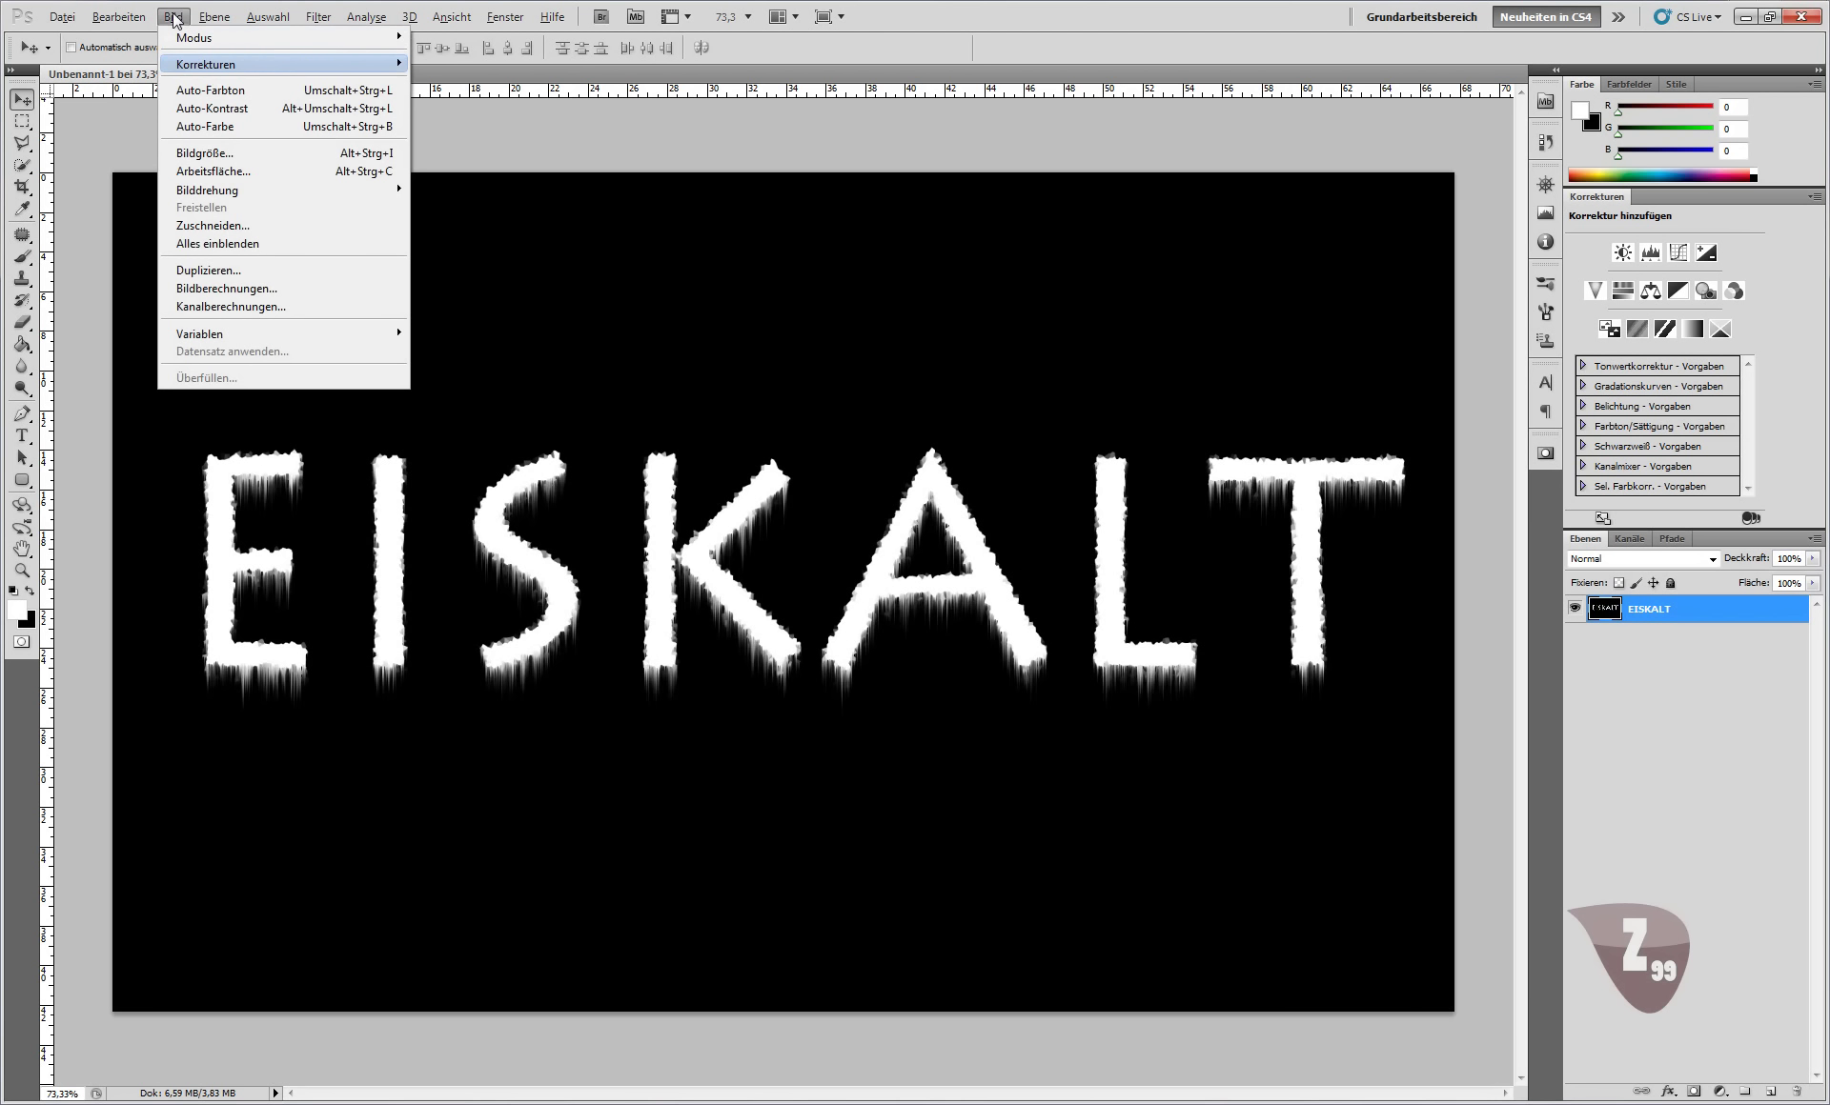
{"action": "mouse_move", "coordinate": [208, 63]}
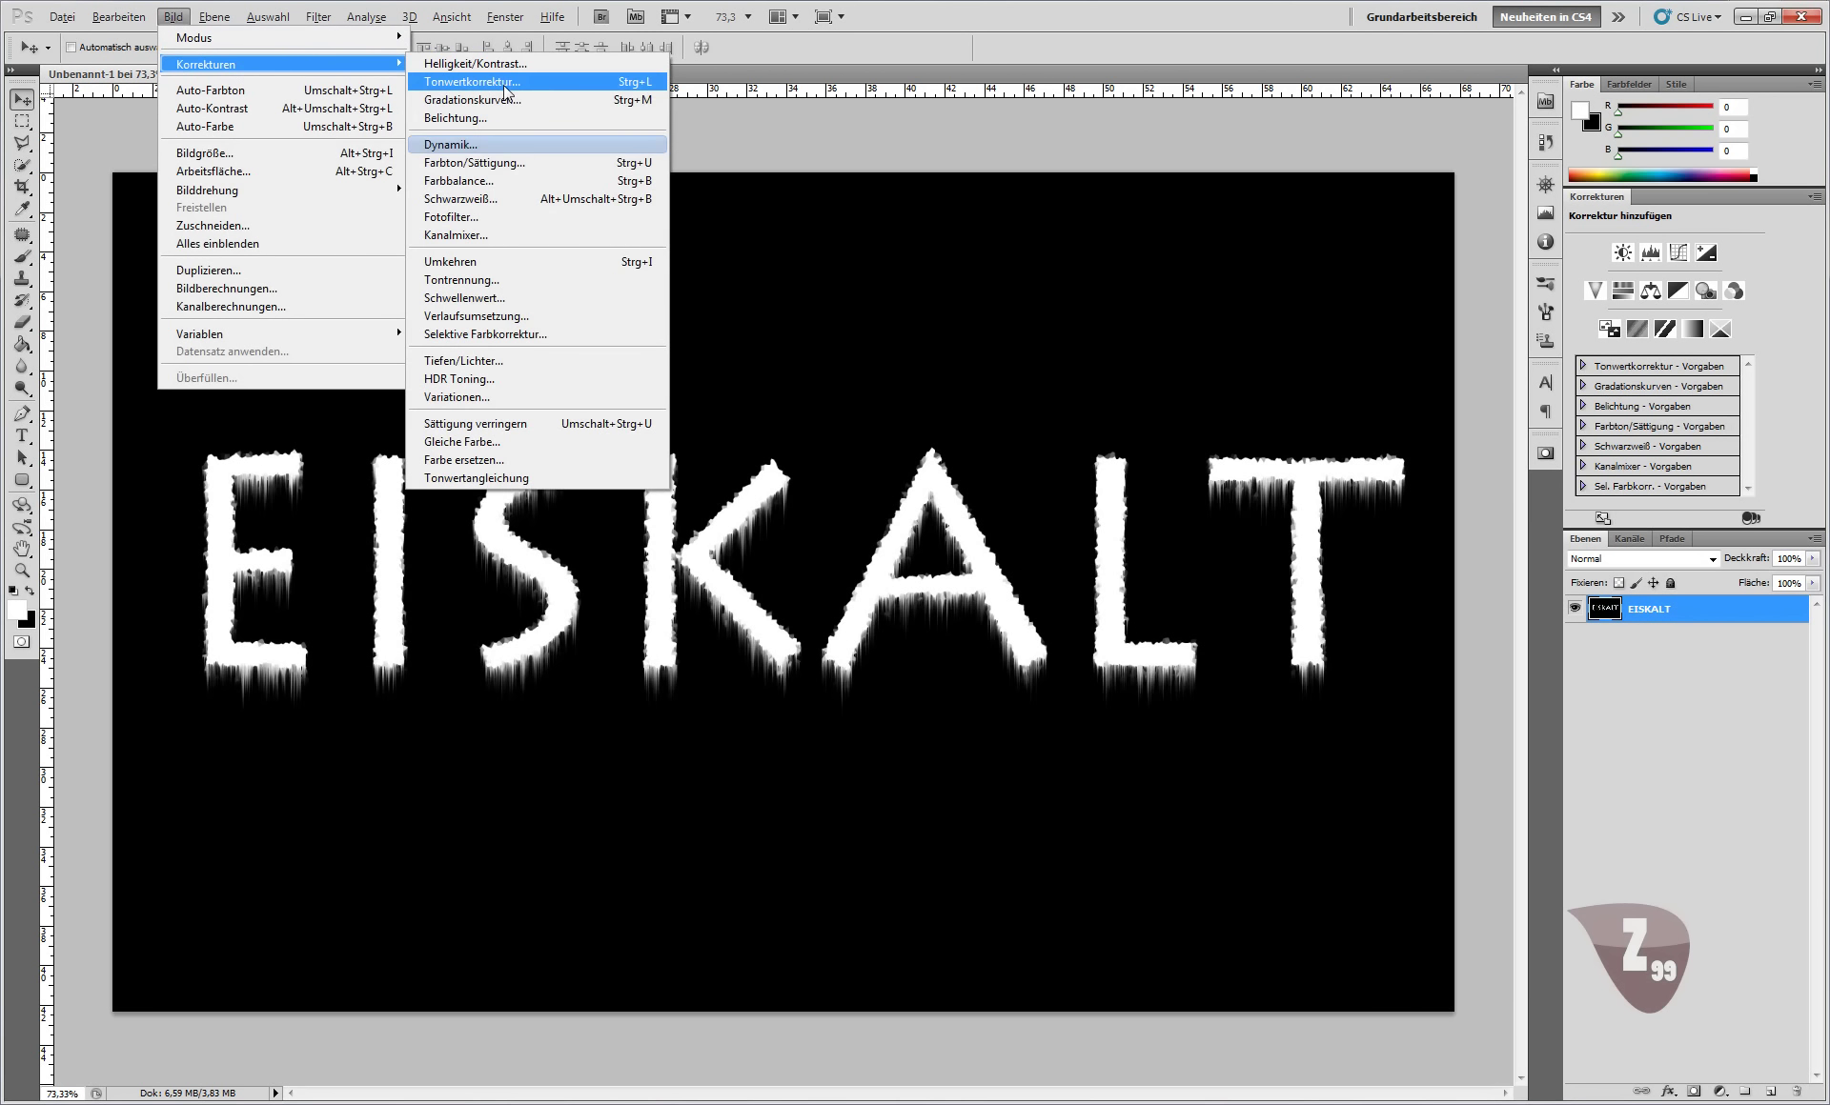
{"action": "left_click", "coordinate": [497, 181]}
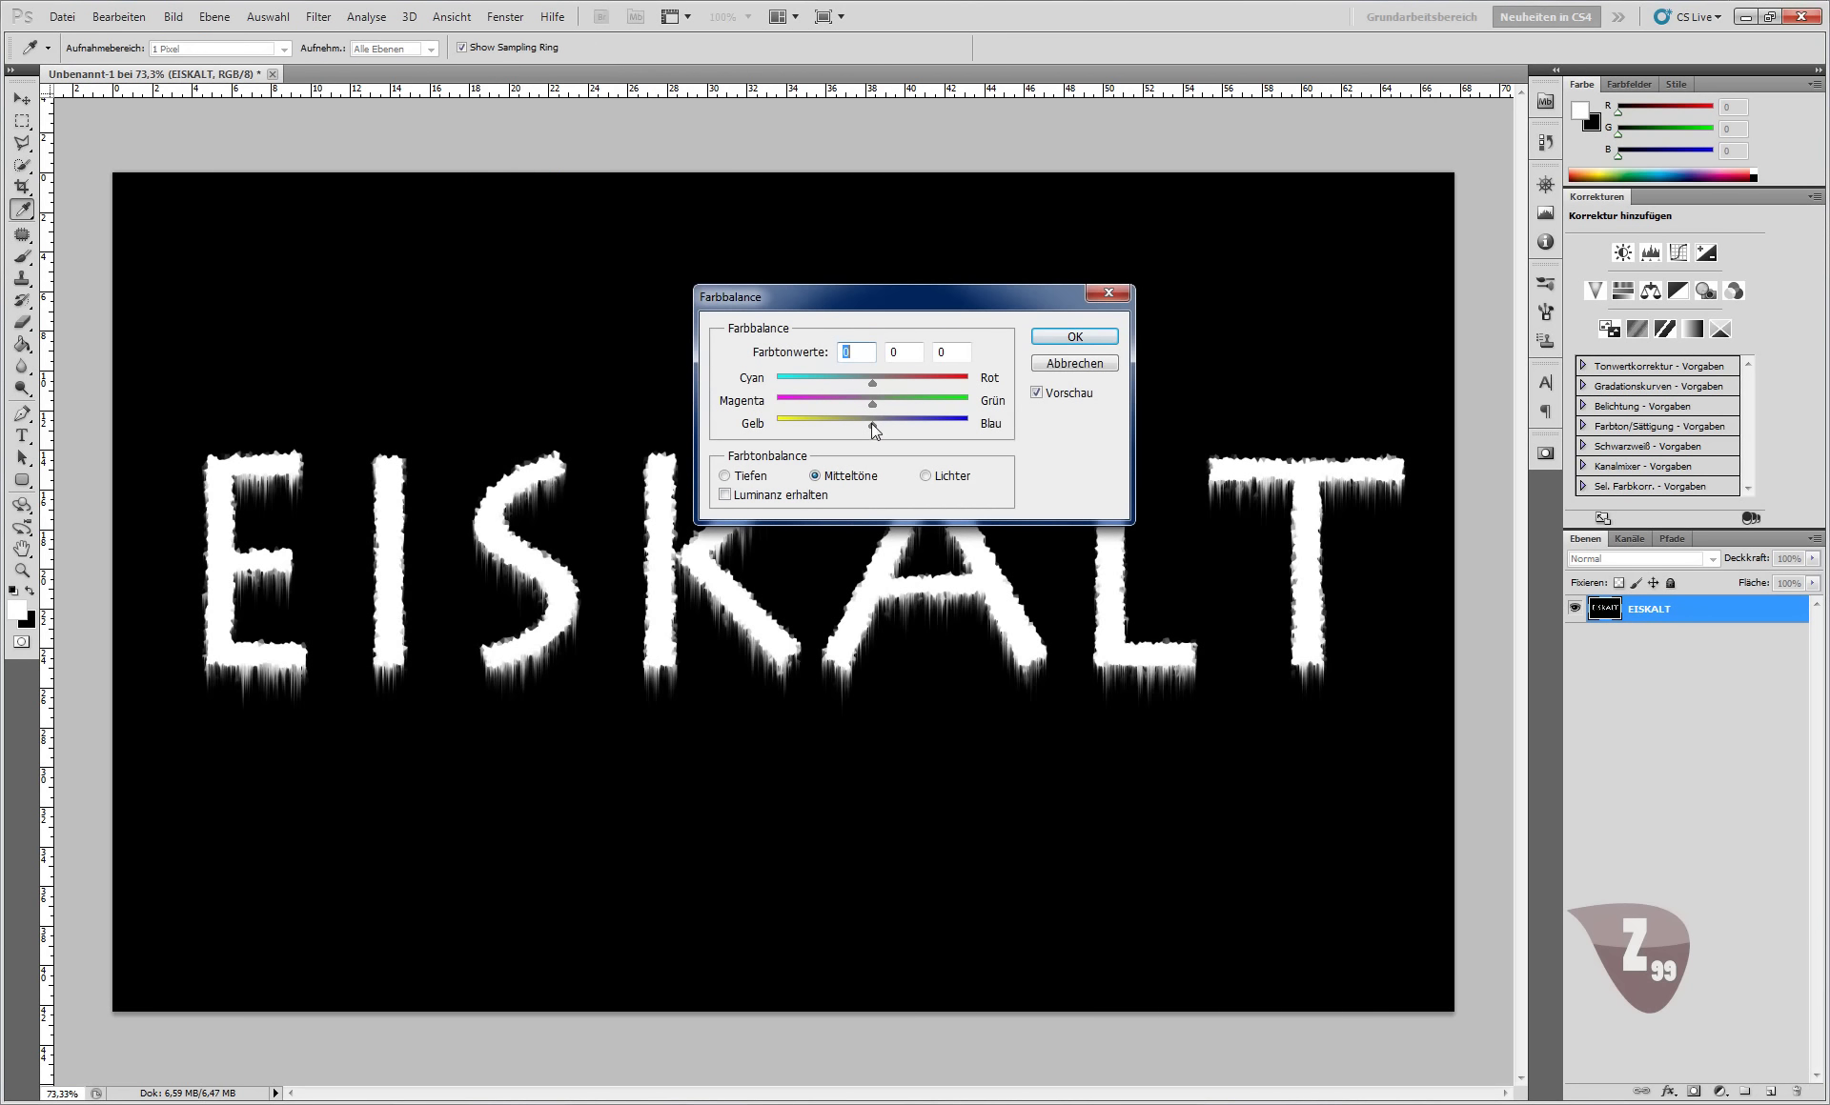
{"action": "left_click_drag", "start_coordinate": [871, 425], "coordinate": [968, 425]}
{"action": "left_click", "coordinate": [1043, 338]}
{"action": "key", "text": "v"}
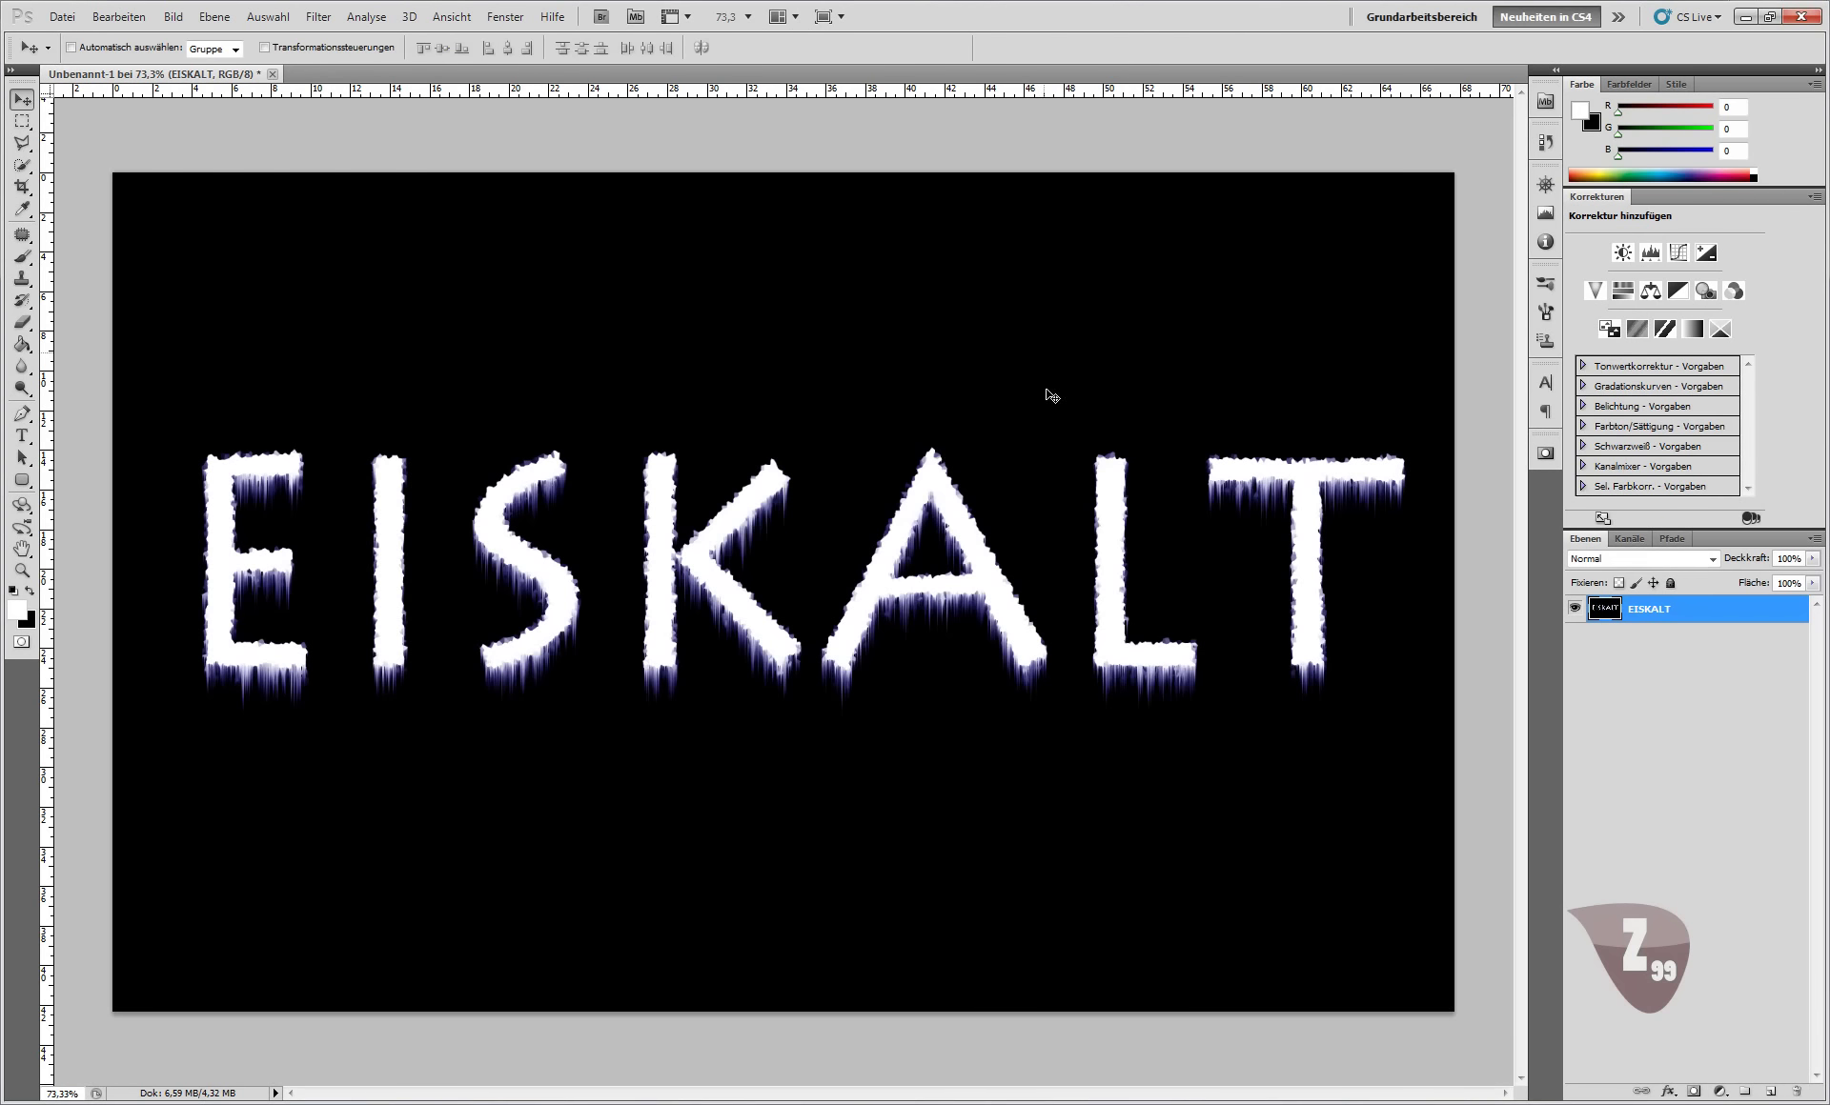